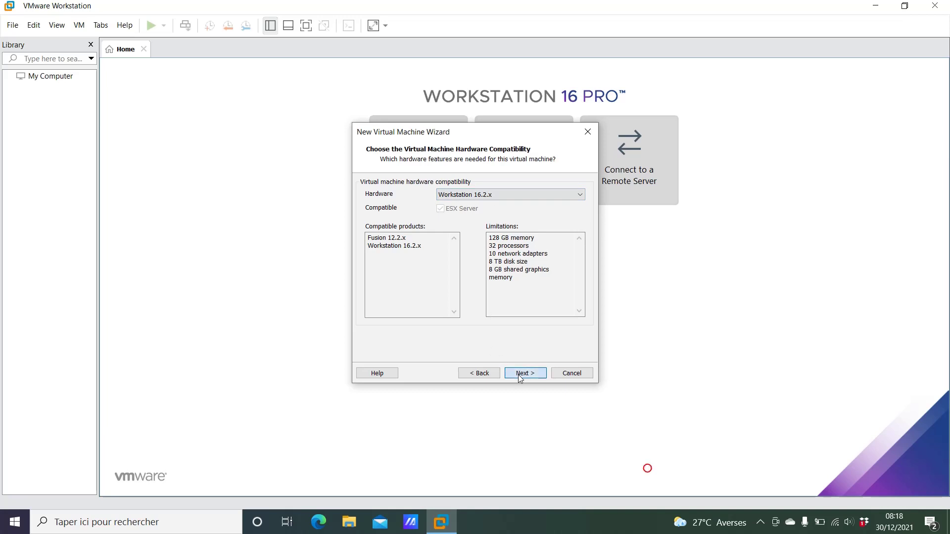
- Keep the default compatibility and install-later source, and set the guest OS to Linux, Oracle Linux 7 64-bit
{"action": "left_click", "coordinate": [519, 374]}
{"action": "left_click", "coordinate": [518, 375]}
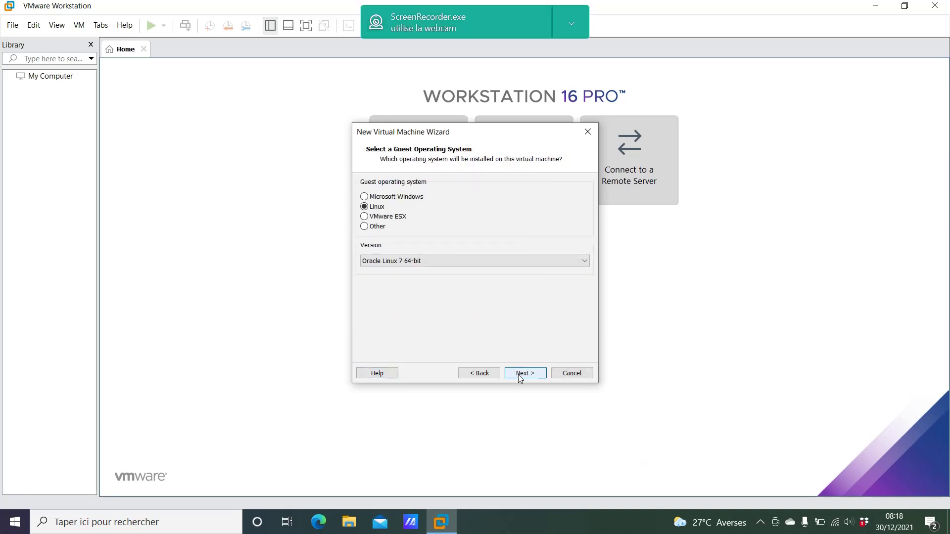
{"action": "left_click", "coordinate": [414, 261]}
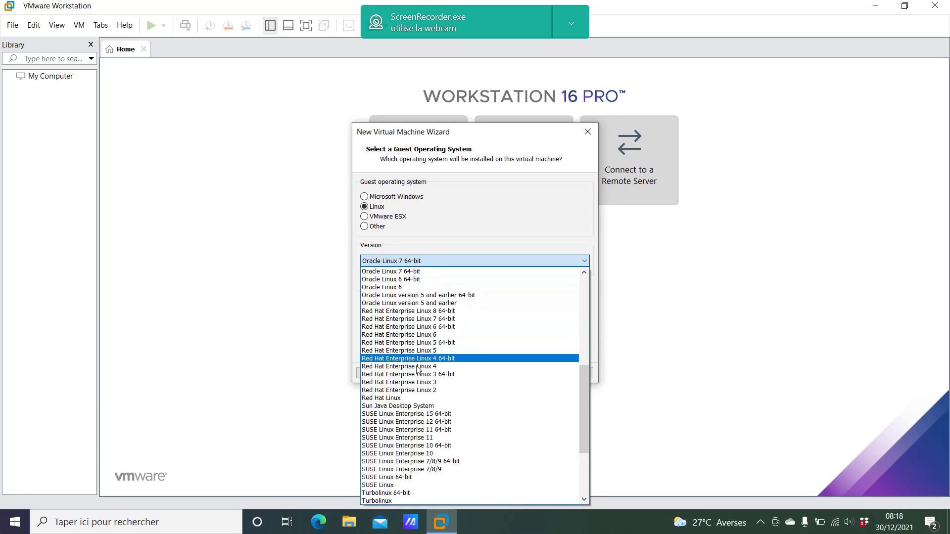
{"action": "left_click", "coordinate": [429, 271]}
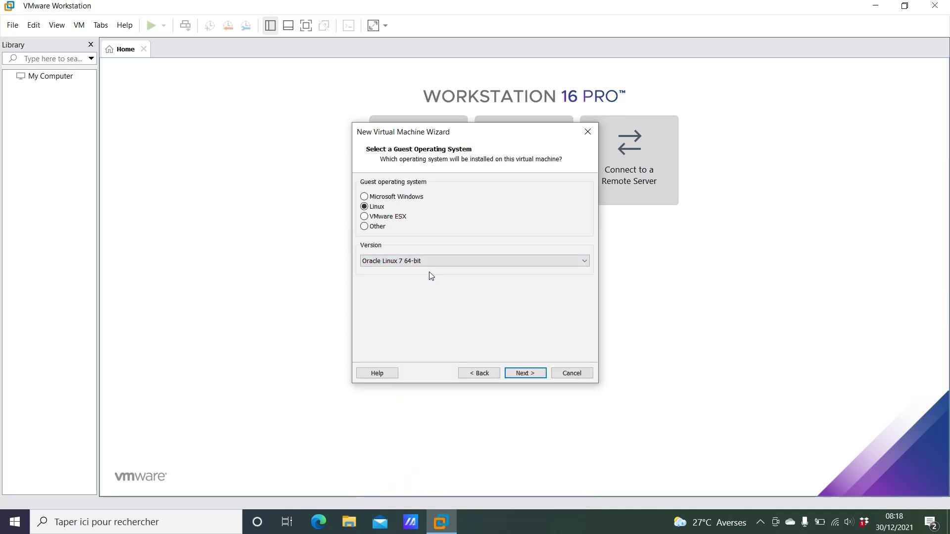
{"action": "left_click", "coordinate": [428, 262]}
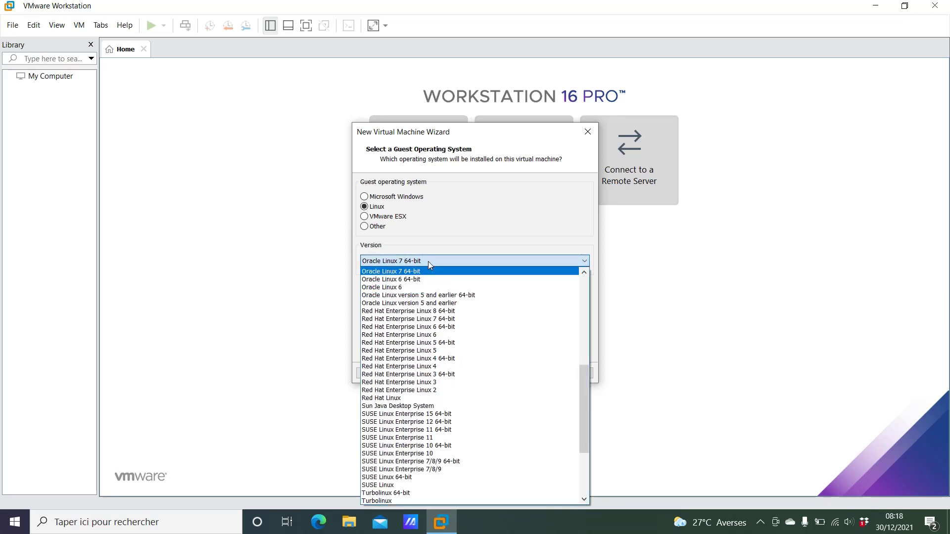
{"action": "key", "text": "Up"}
{"action": "key", "text": "Up"}
{"action": "key", "text": "Up"}
{"action": "key", "text": "Up"}
{"action": "key", "text": "Up"}
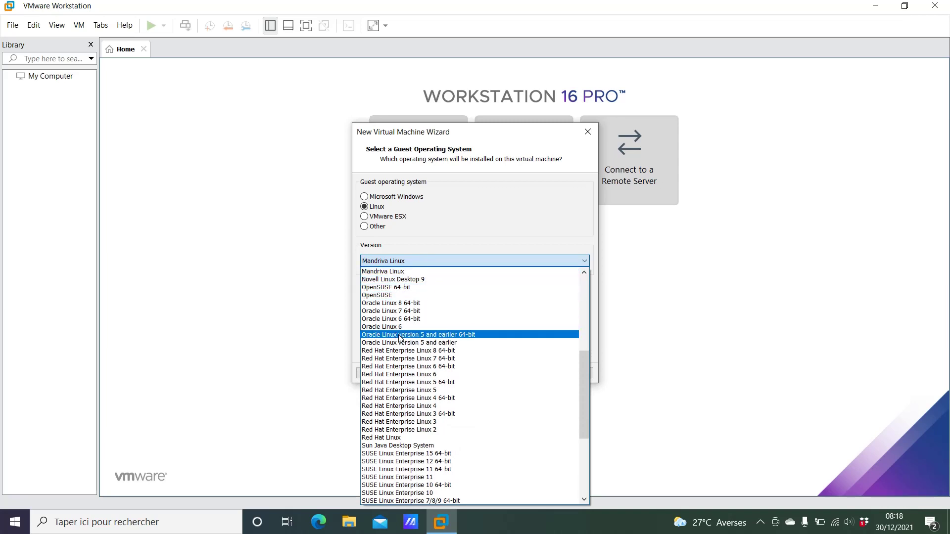
{"action": "key", "text": "Return"}
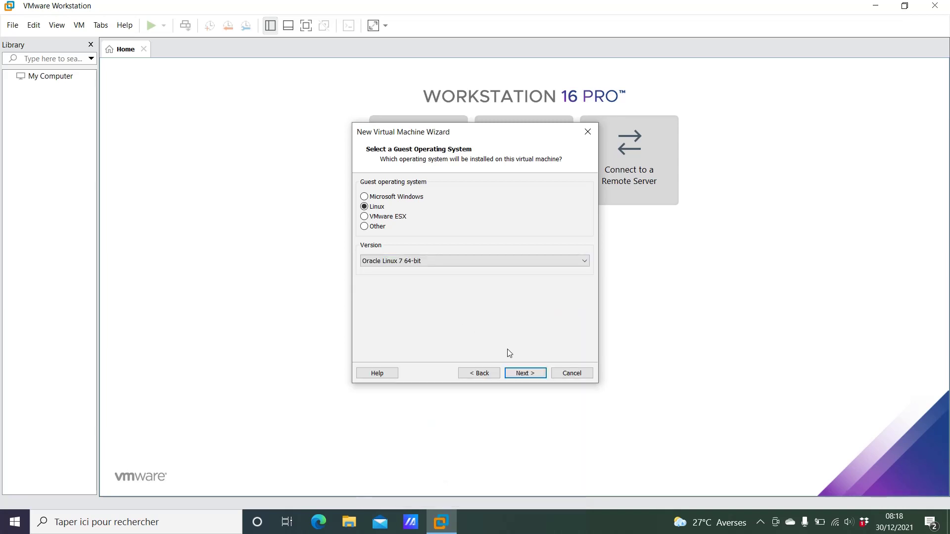
{"action": "left_click", "coordinate": [526, 373]}
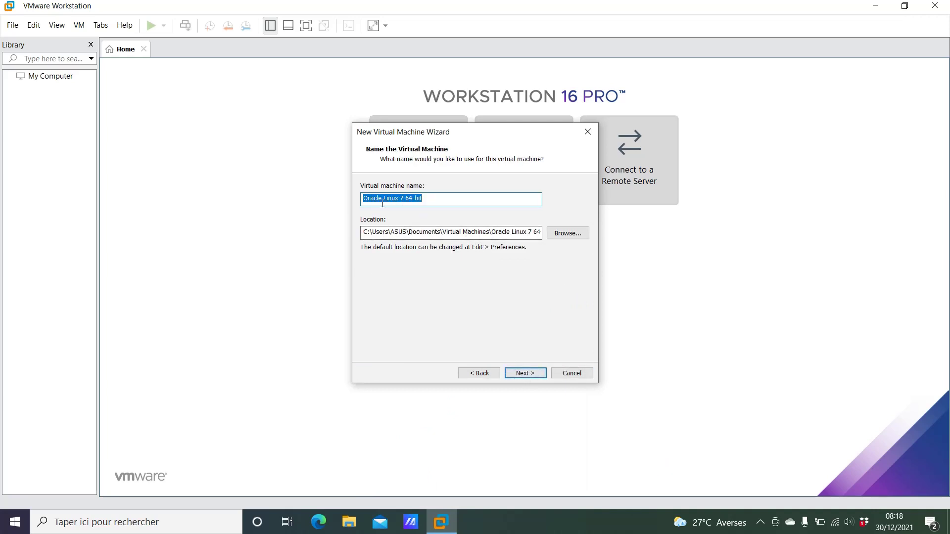
- Keep the default name and one processor, and give the machine 2048 MB of memory
{"action": "left_click", "coordinate": [526, 373]}
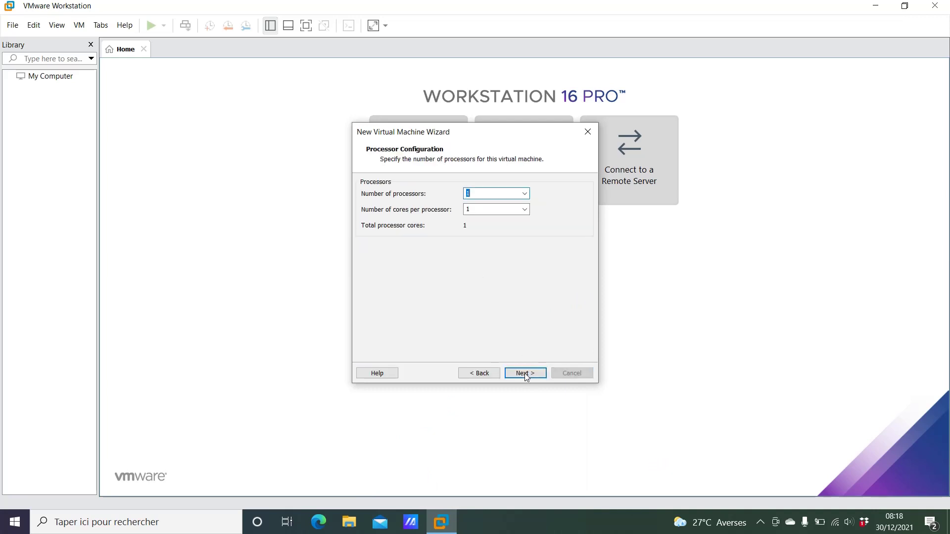
{"action": "left_click", "coordinate": [525, 373]}
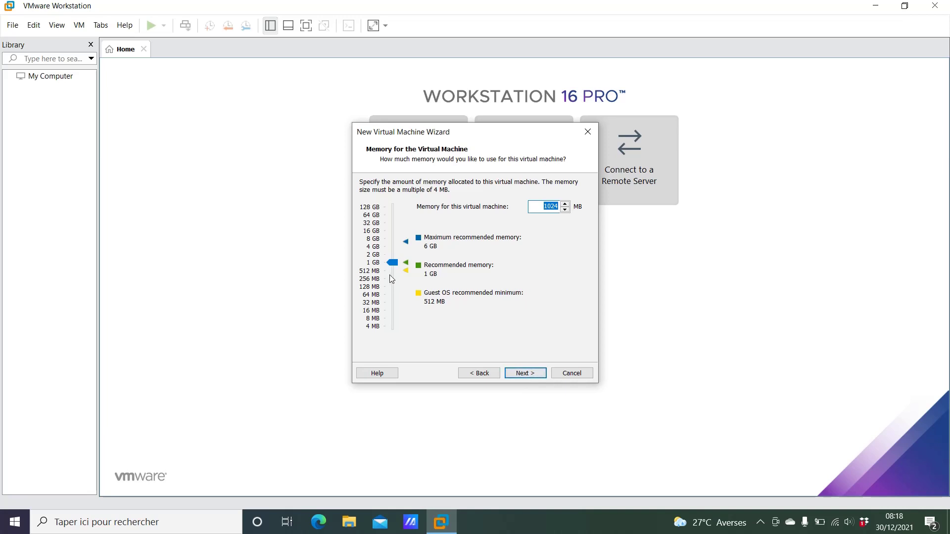
{"action": "left_click_drag", "start_coordinate": [393, 268], "coordinate": [395, 255]}
{"action": "left_click", "coordinate": [521, 372]}
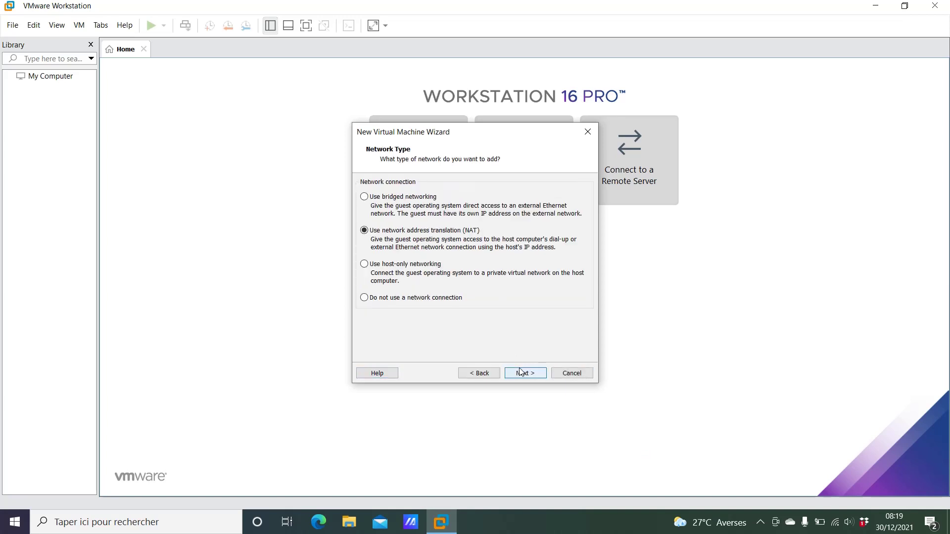
- Keep NAT and LSI Logic, and create a new 40 GB virtual disk with the default file name
{"action": "left_click", "coordinate": [522, 373]}
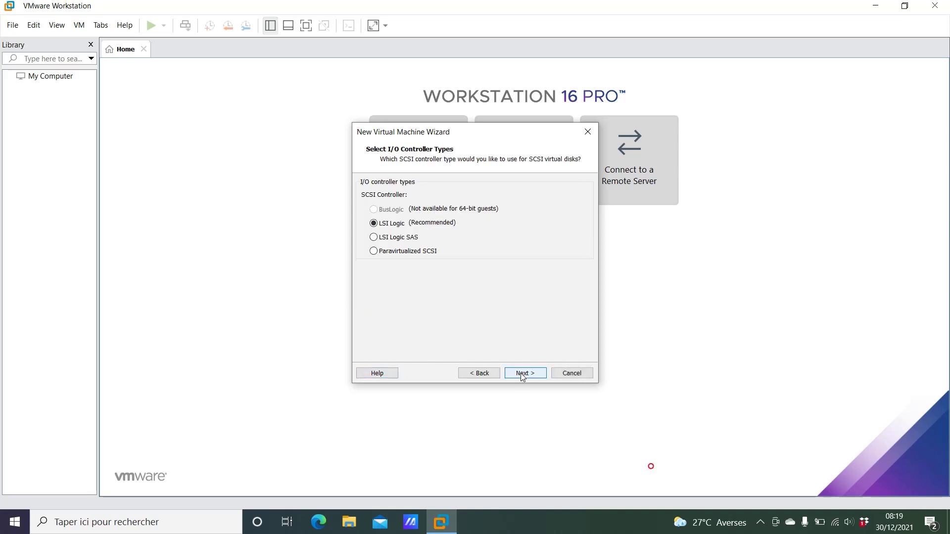
{"action": "left_click", "coordinate": [523, 375]}
{"action": "left_click", "coordinate": [523, 375]}
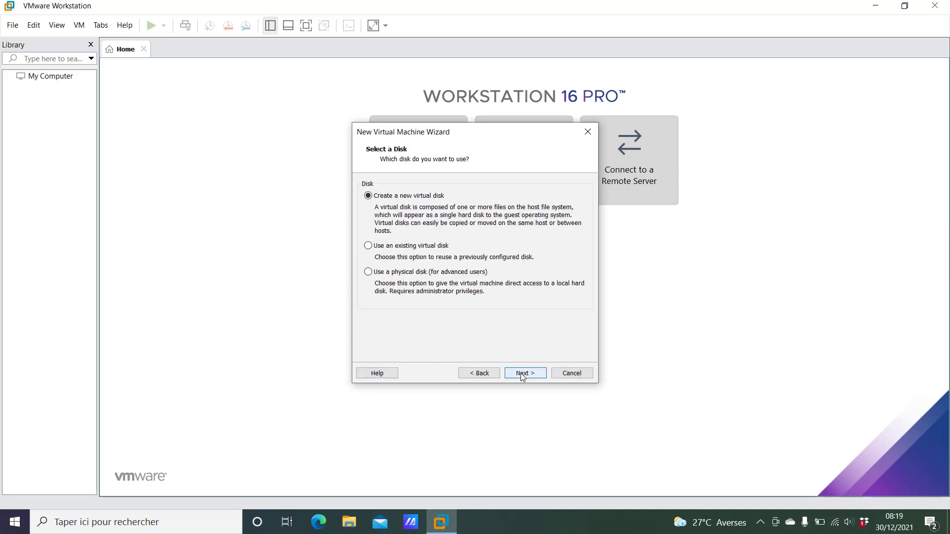
{"action": "left_click", "coordinate": [522, 375]}
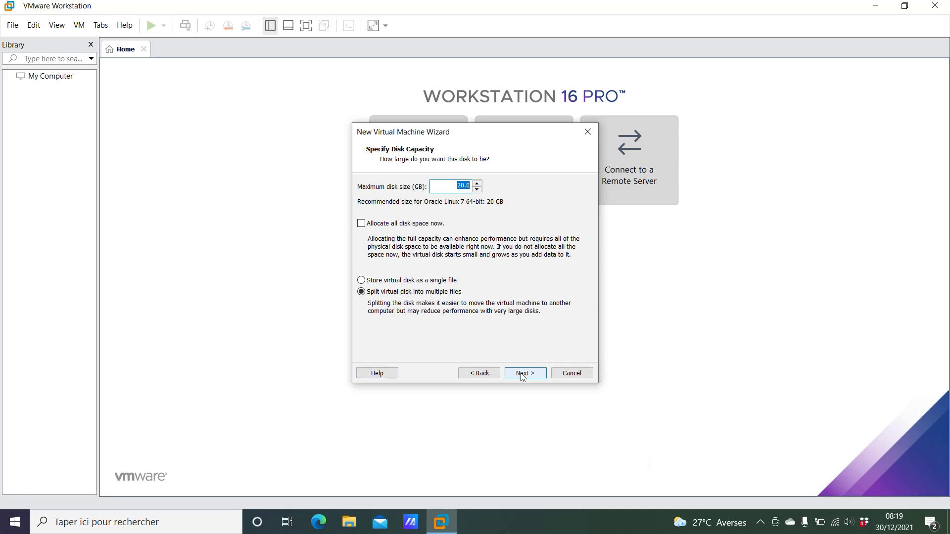
{"action": "key", "text": "Left"}
{"action": "type", "text": "4"}
{"action": "left_click", "coordinate": [529, 377]}
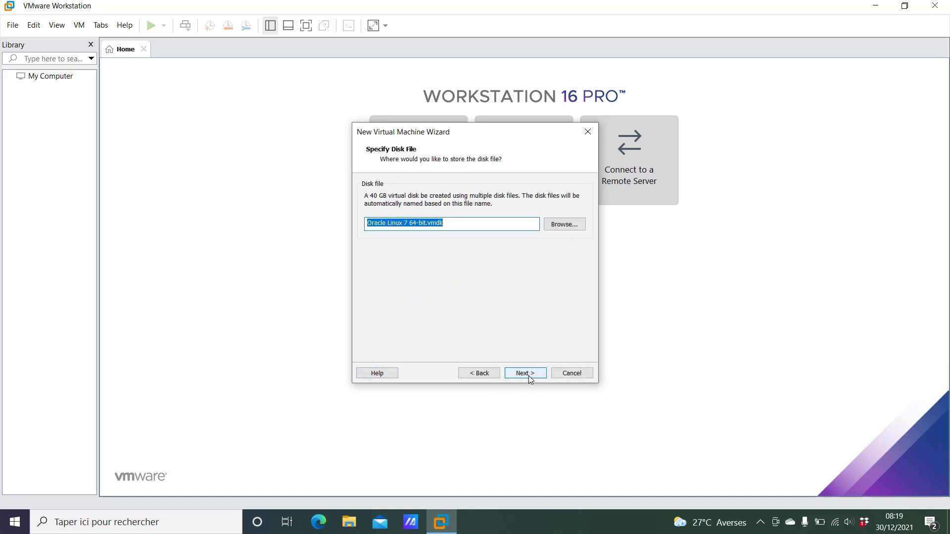
{"action": "left_click", "coordinate": [525, 373]}
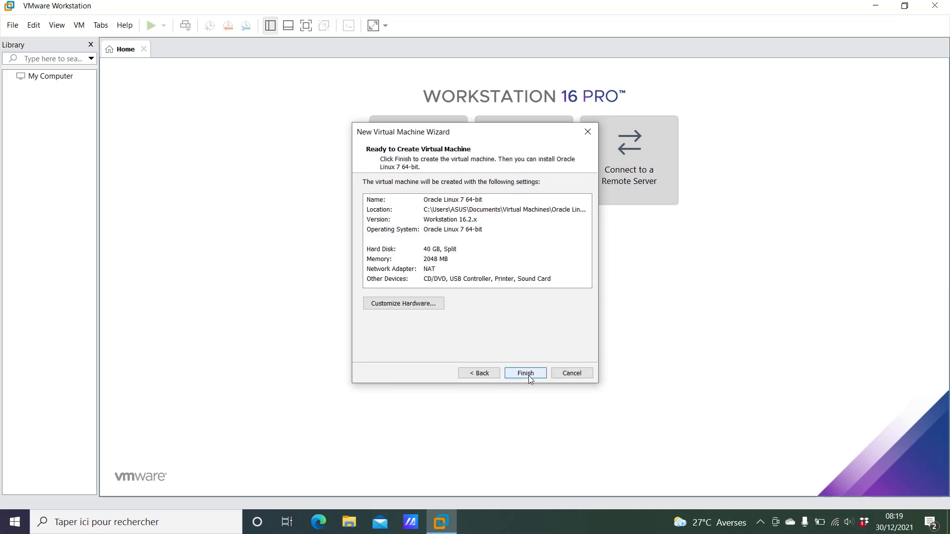
- Create the VM and switch its CD/DVD (IDE) drive to use an ISO image file
{"action": "left_click", "coordinate": [528, 375]}
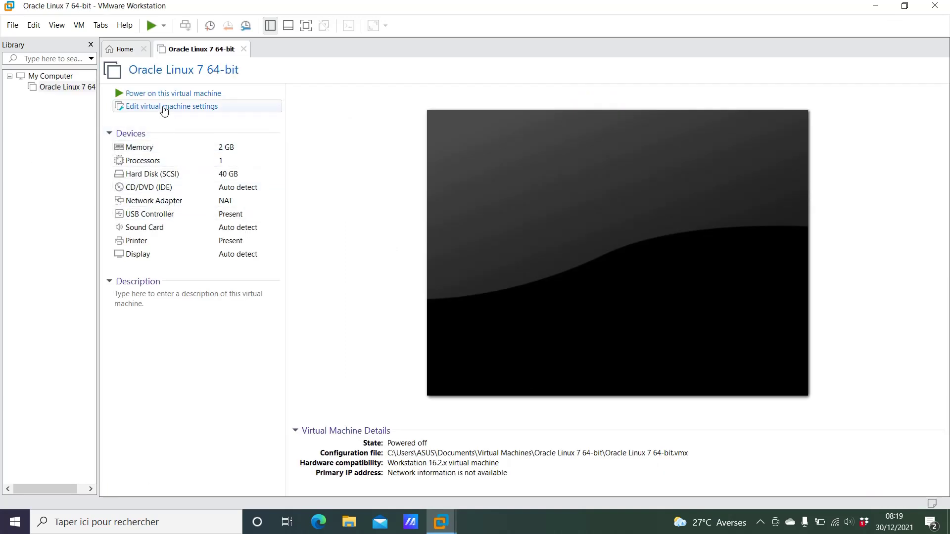
{"action": "left_click", "coordinate": [164, 108]}
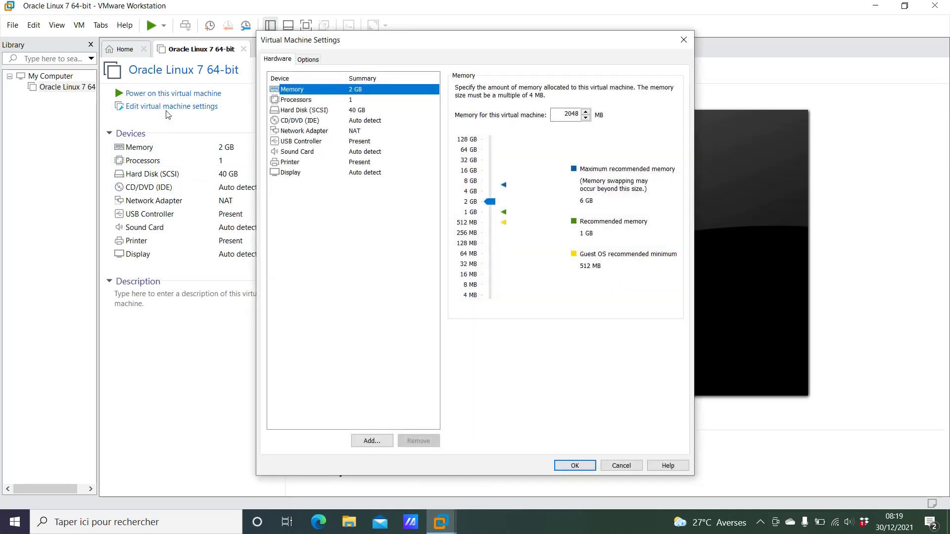
{"action": "left_click", "coordinate": [311, 122]}
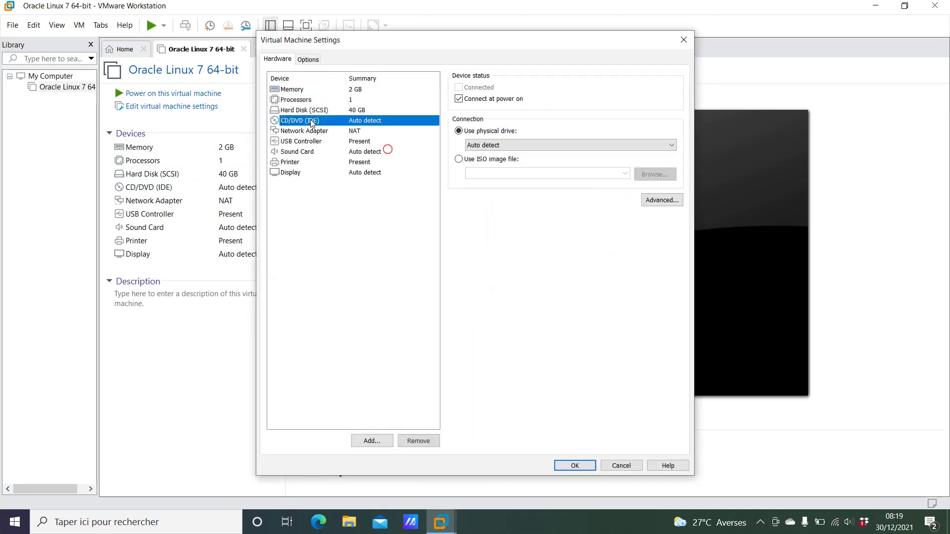
{"action": "left_click", "coordinate": [459, 160]}
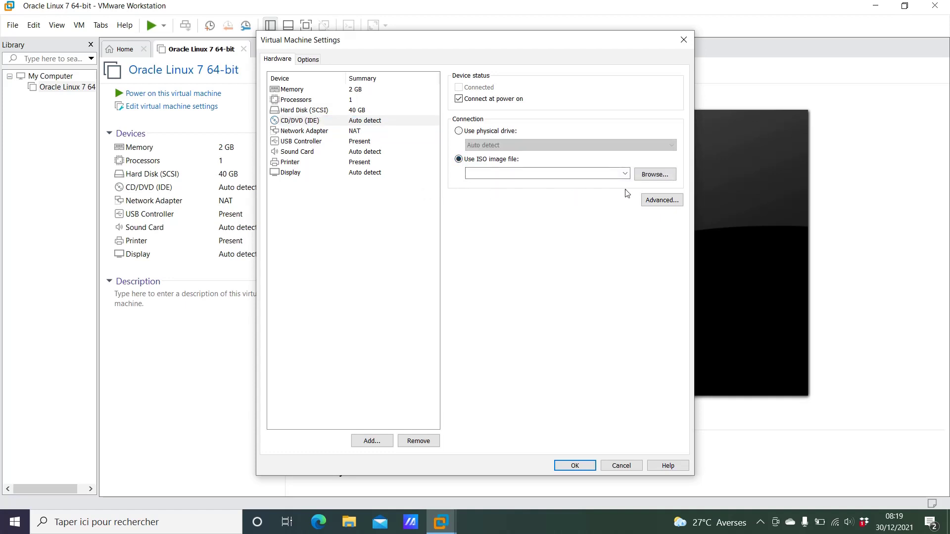
{"action": "left_click", "coordinate": [645, 177]}
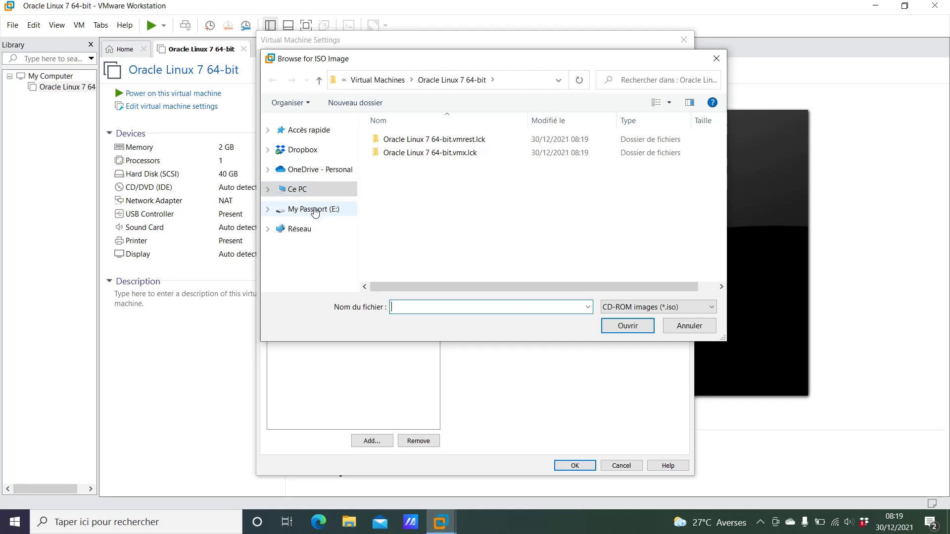
- Choose OracleLinux-R7-U7-Server-x86_64-dvd.iso from E:\INSTALL\OracleLinux7 as the CD/DVD image
{"action": "left_click", "coordinate": [315, 210]}
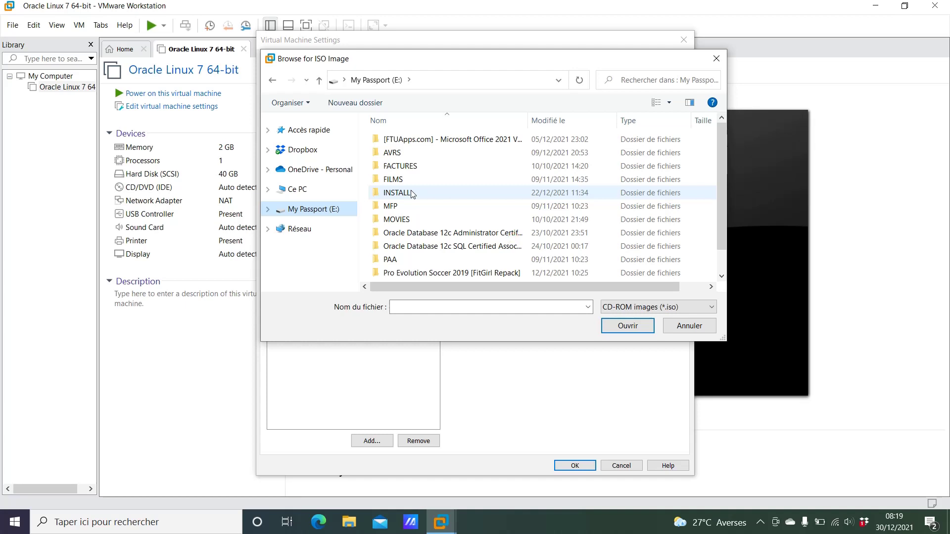
{"action": "double_click", "coordinate": [399, 193]}
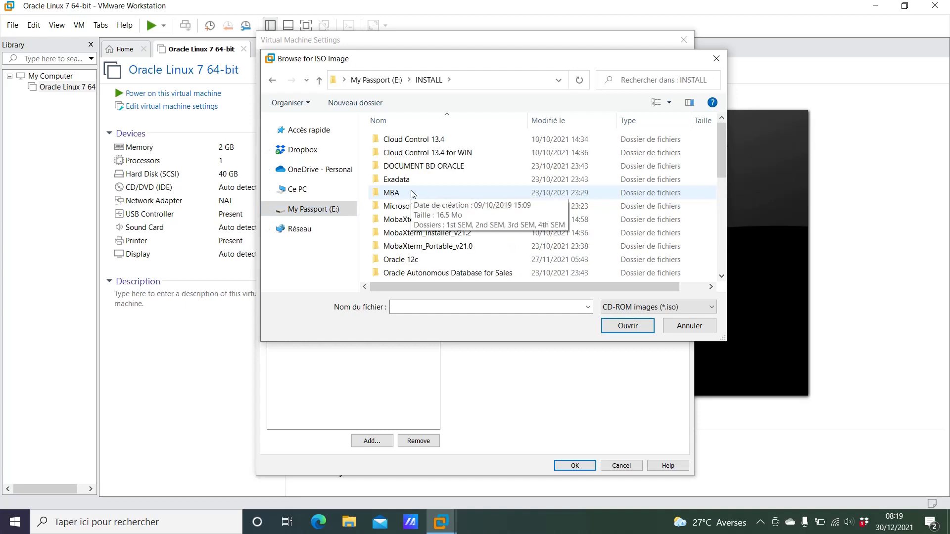
{"action": "left_click", "coordinate": [413, 194]}
{"action": "key", "text": "Down"}
{"action": "key", "text": "Down"}
{"action": "key", "text": "Down"}
{"action": "key", "text": "Down"}
{"action": "key", "text": "Down"}
{"action": "key", "text": "Down"}
{"action": "key", "text": "Down"}
{"action": "key", "text": "Down"}
{"action": "key", "text": "Down"}
{"action": "key", "text": "Down"}
{"action": "key", "text": "Down"}
{"action": "key", "text": "Down"}
{"action": "key", "text": "Down"}
{"action": "key", "text": "Down"}
{"action": "key", "text": "Down"}
{"action": "key", "text": "Down"}
{"action": "key", "text": "Down"}
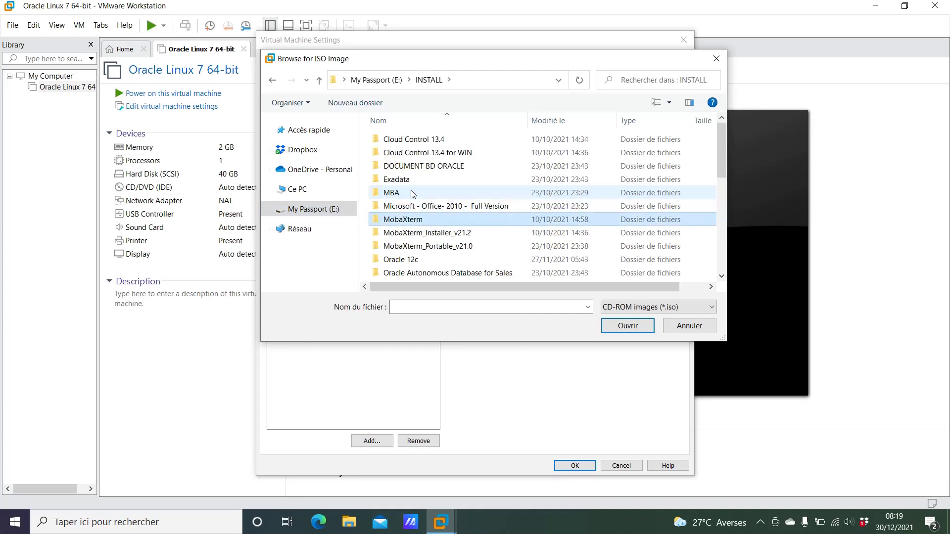
{"action": "key", "text": "Down"}
{"action": "key", "text": "Down"}
{"action": "key", "text": "Down"}
{"action": "key", "text": "Down"}
{"action": "key", "text": "Down"}
{"action": "key", "text": "Down"}
{"action": "key", "text": "Down"}
{"action": "key", "text": "Down"}
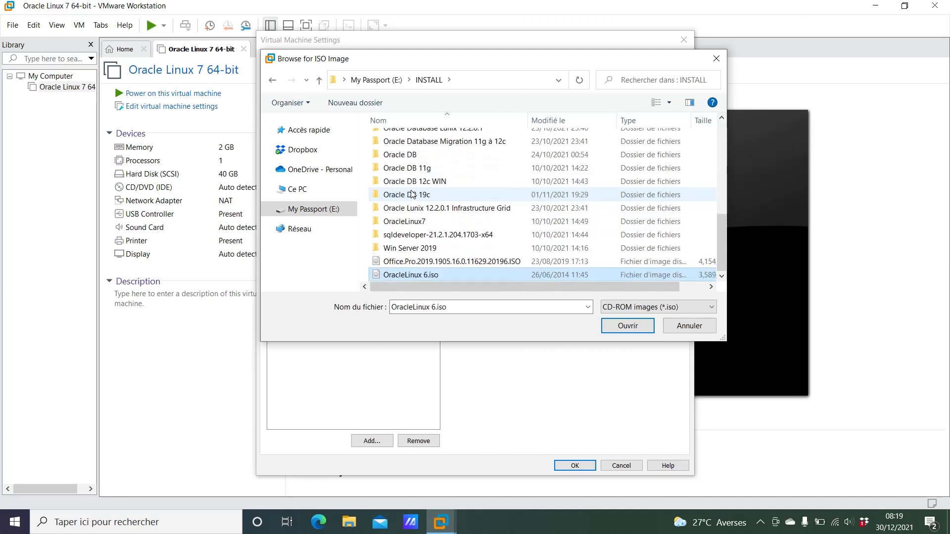
{"action": "key", "text": "Up"}
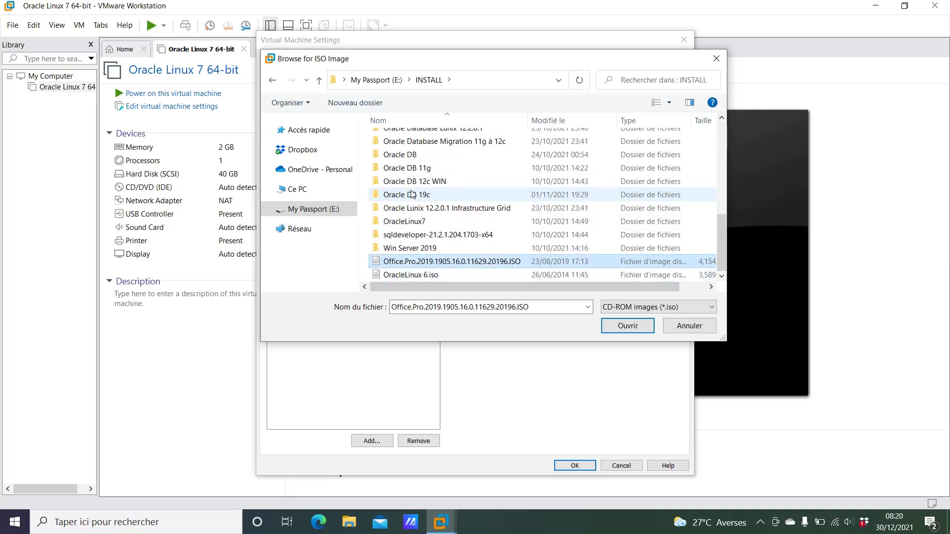
{"action": "double_click", "coordinate": [401, 222]}
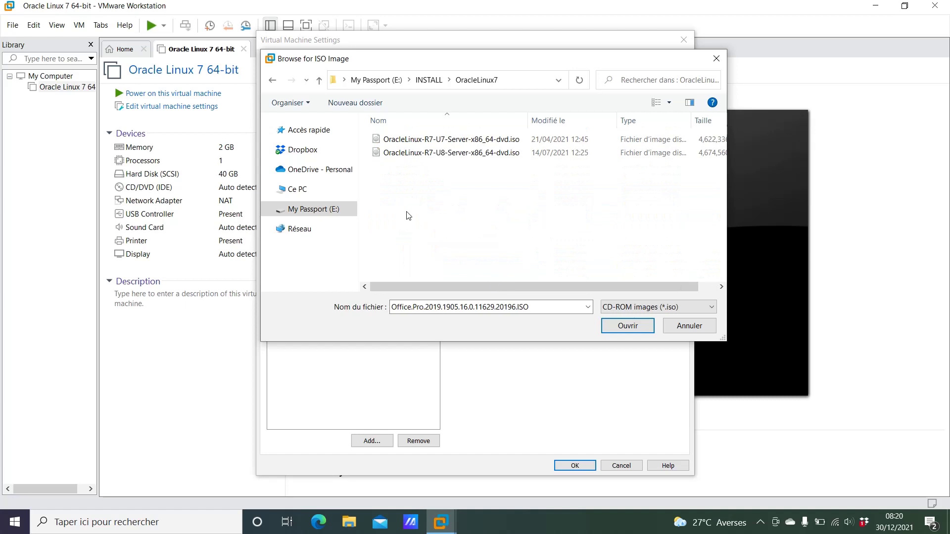
{"action": "left_click", "coordinate": [433, 142]}
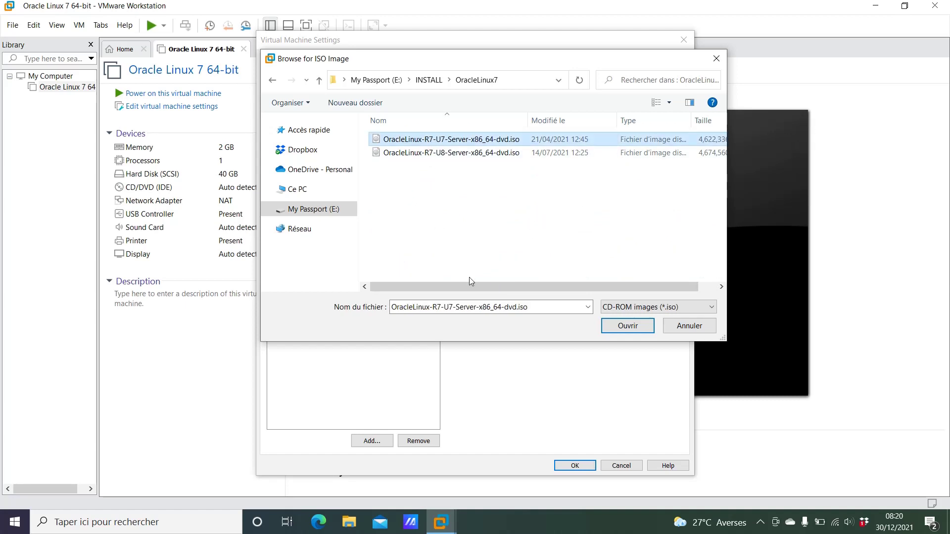
{"action": "left_click", "coordinate": [635, 327]}
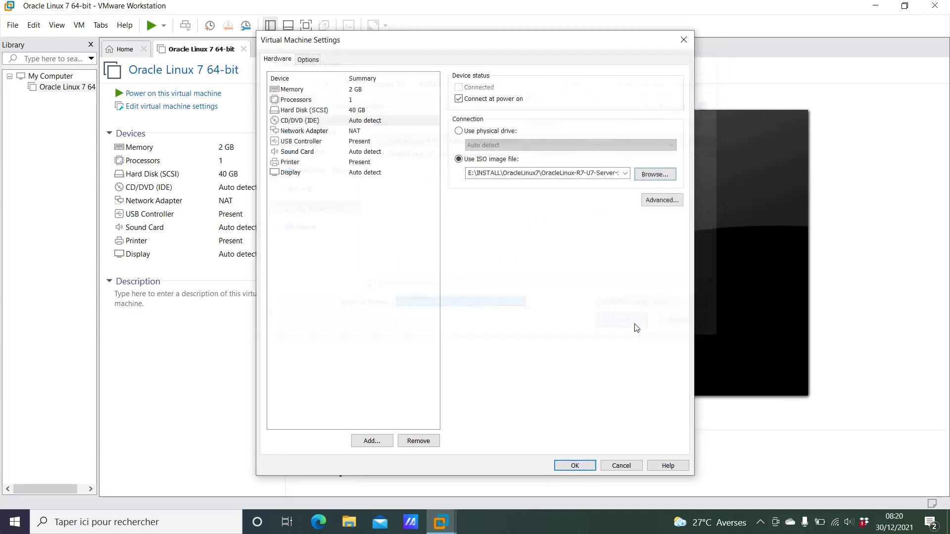
- Save the VM settings with OK and power on the Oracle Linux 7 machine
{"action": "left_click", "coordinate": [575, 465]}
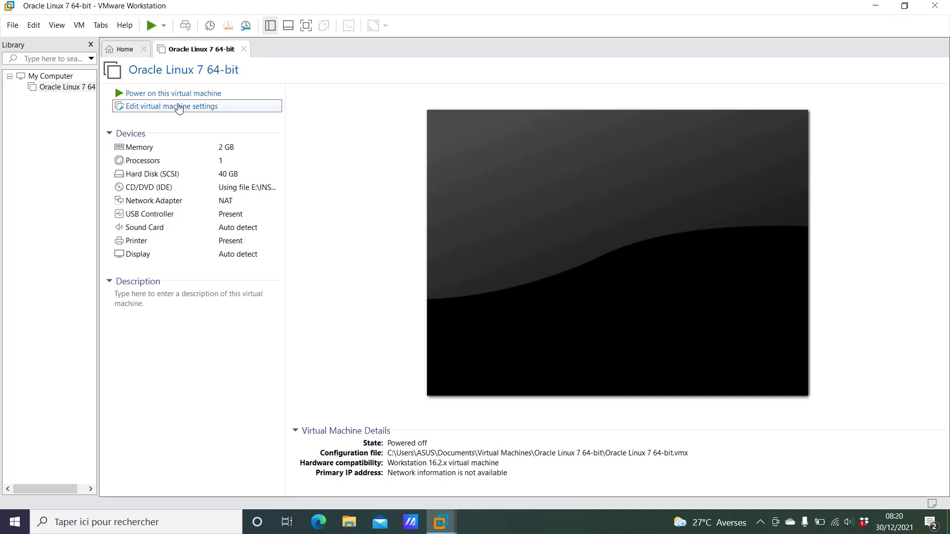
{"action": "left_click", "coordinate": [164, 93]}
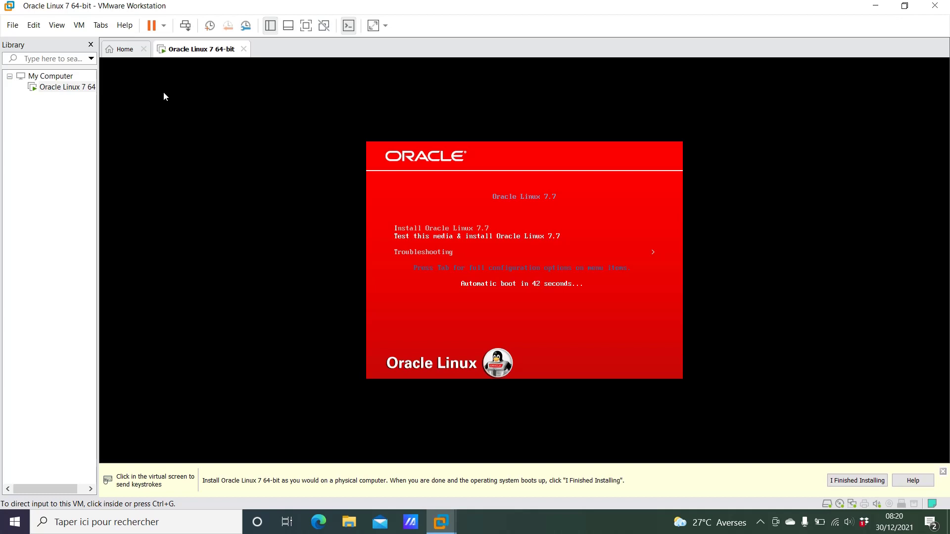
- Choose Install Oracle Linux 7.7 from the boot menu inside the VM
{"action": "left_click", "coordinate": [401, 312]}
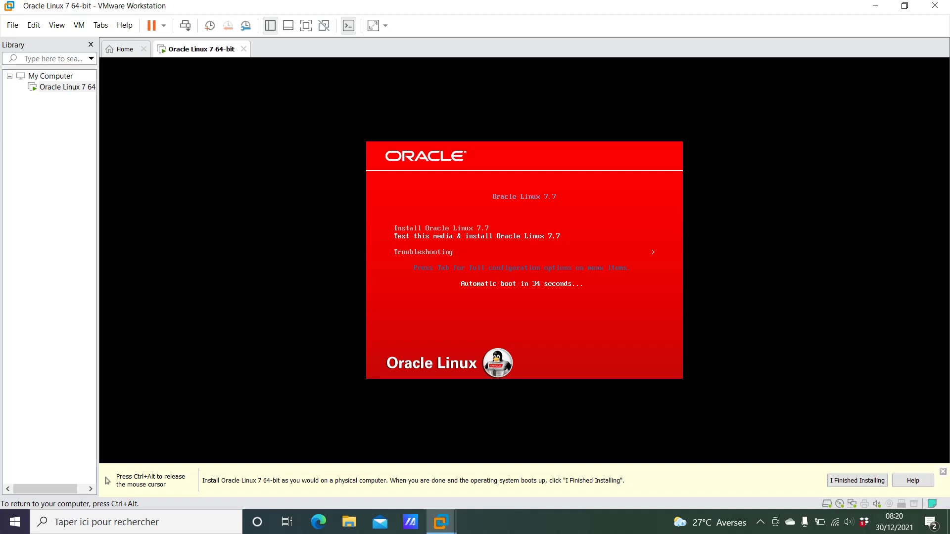
{"action": "key", "text": "Return"}
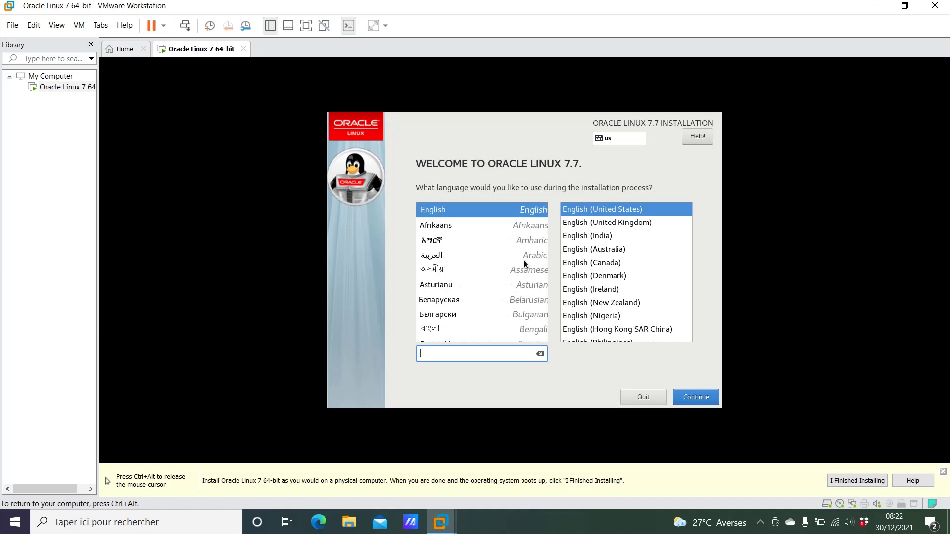
- Set the installer language to Français (France) and continue to the installation summary
{"action": "type", "text": "fr"}
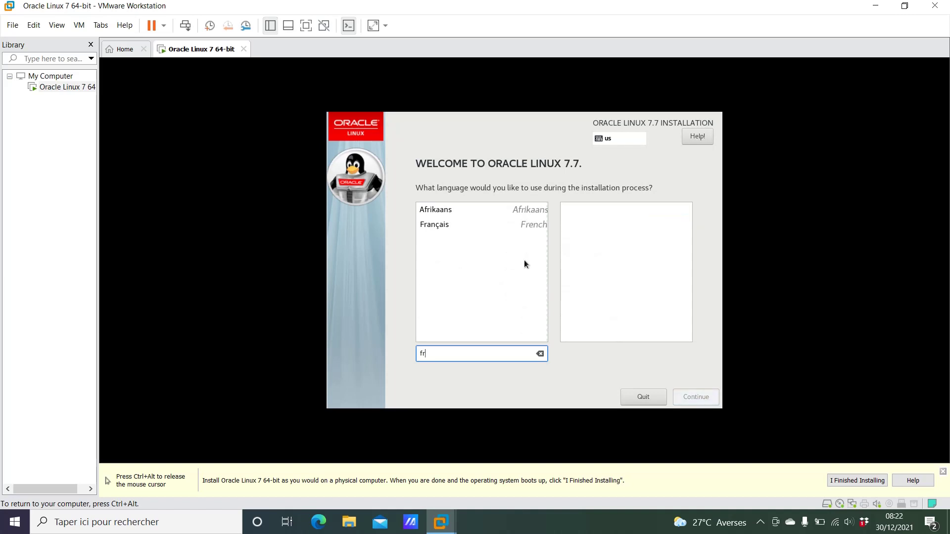
{"action": "left_click", "coordinate": [447, 225]}
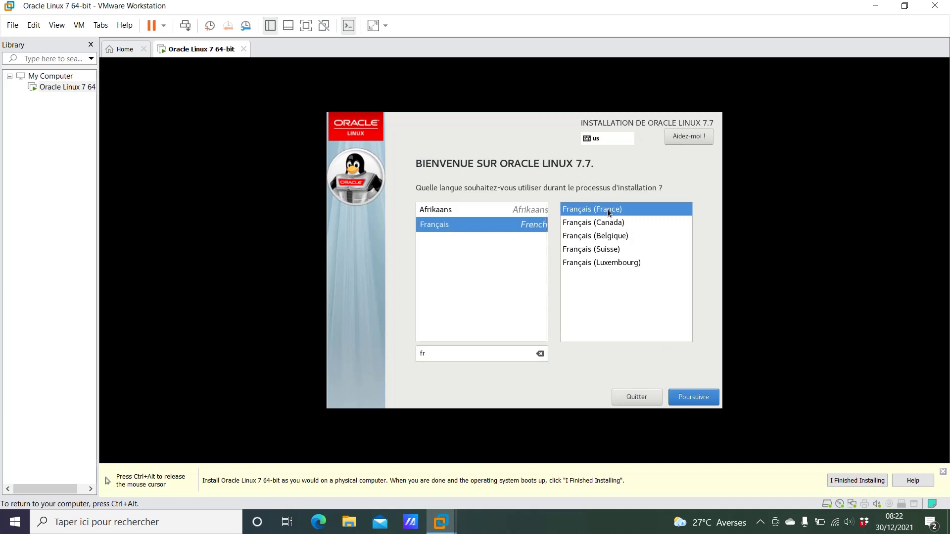
{"action": "left_click", "coordinate": [694, 400]}
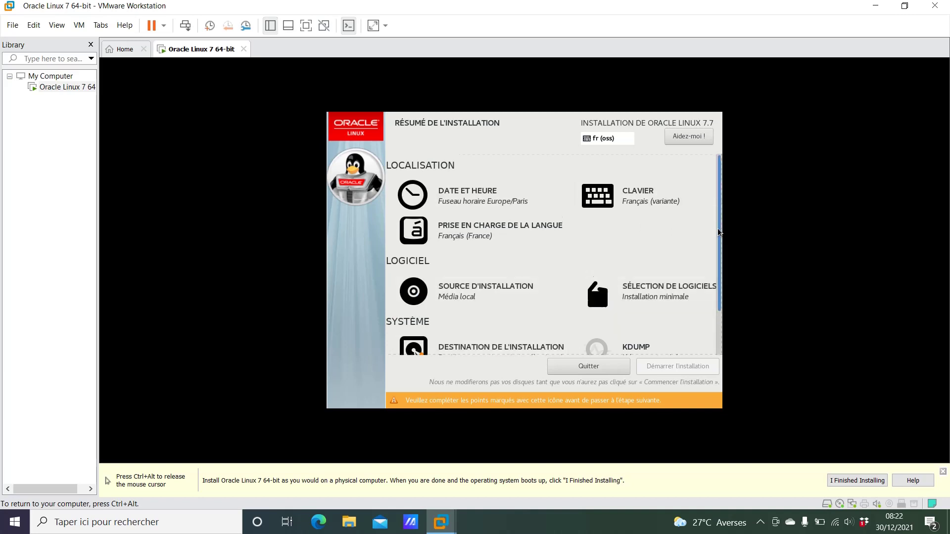
- Open the Date et heure settings from the installation summary
{"action": "scroll", "coordinate": [721, 247], "scroll_direction": "down", "scroll_amount": 3}
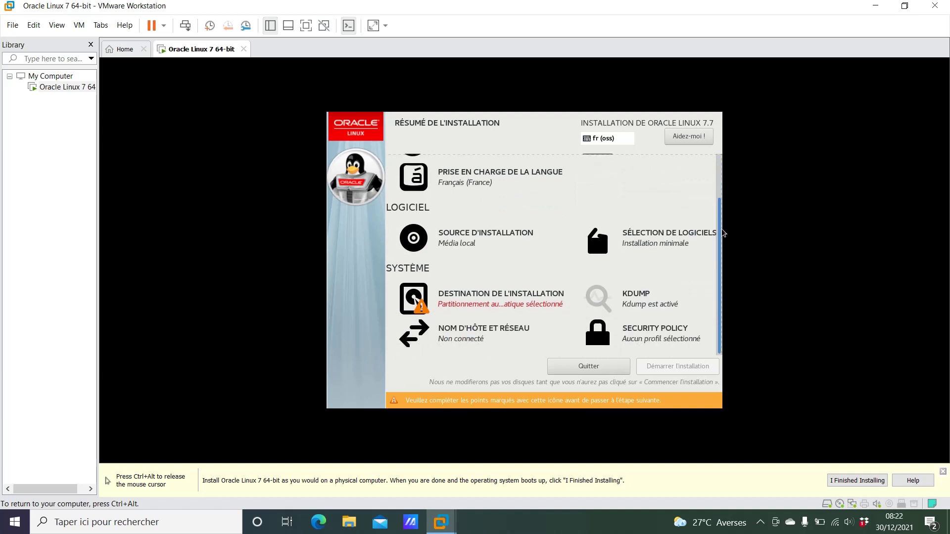
{"action": "scroll", "coordinate": [718, 216], "scroll_direction": "up", "scroll_amount": 3}
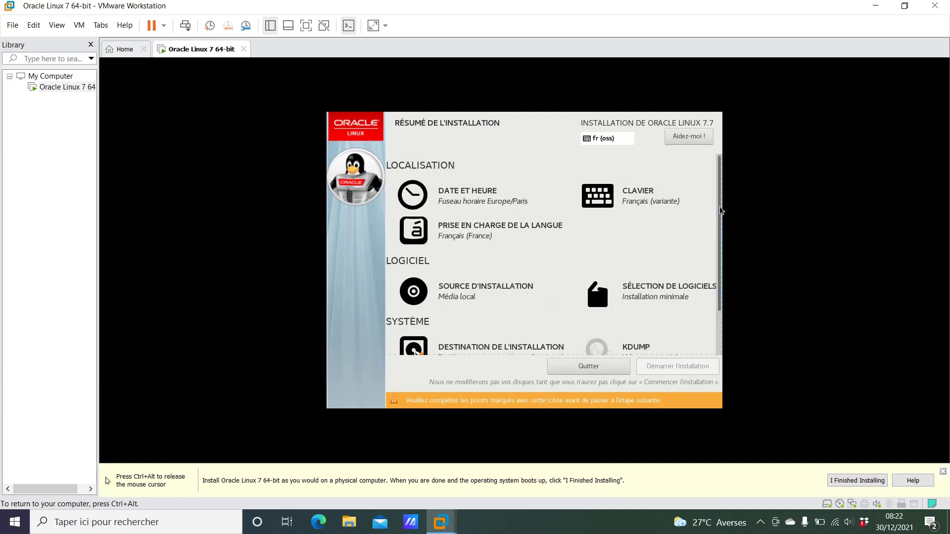
{"action": "left_click_drag", "start_coordinate": [717, 210], "coordinate": [720, 237]}
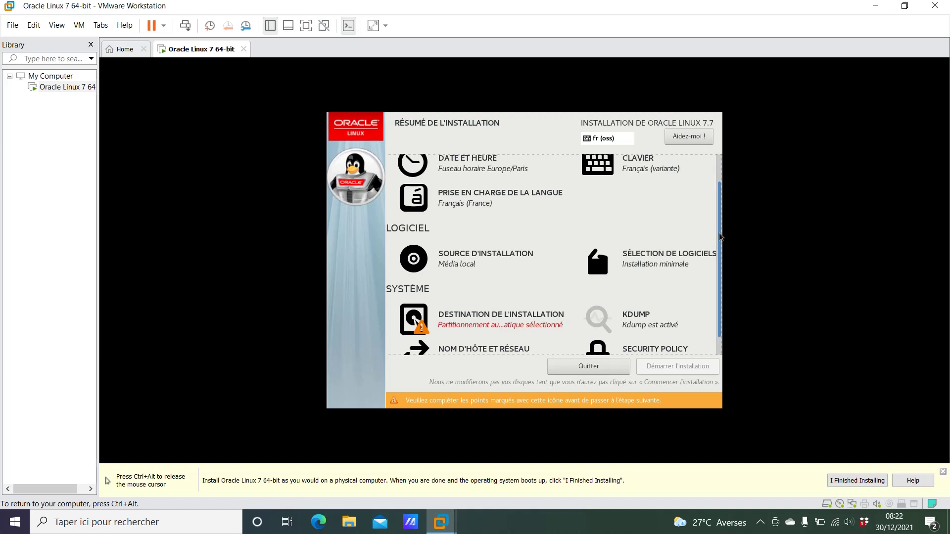
{"action": "left_click", "coordinate": [487, 165]}
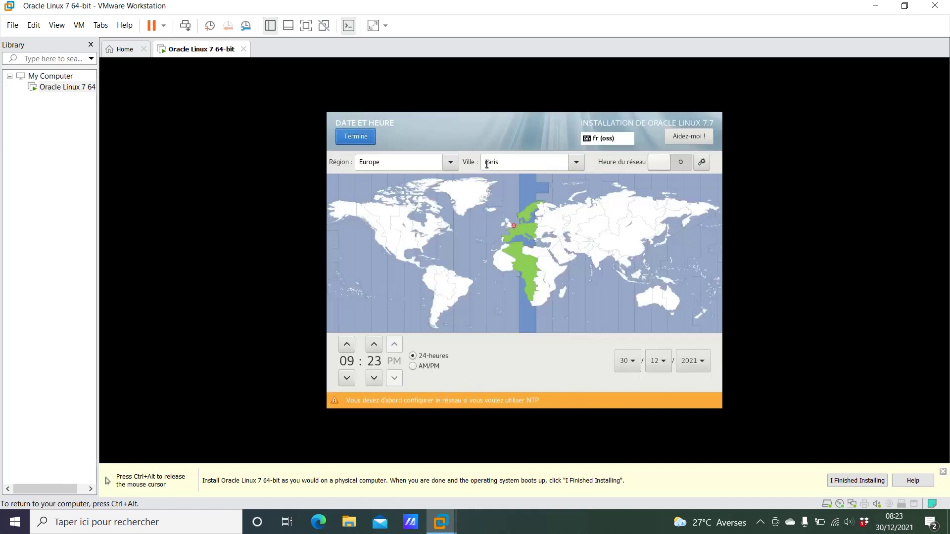
- Pick the Afrique/Abidjan time zone on the map and return to the summary
{"action": "left_click", "coordinate": [507, 270]}
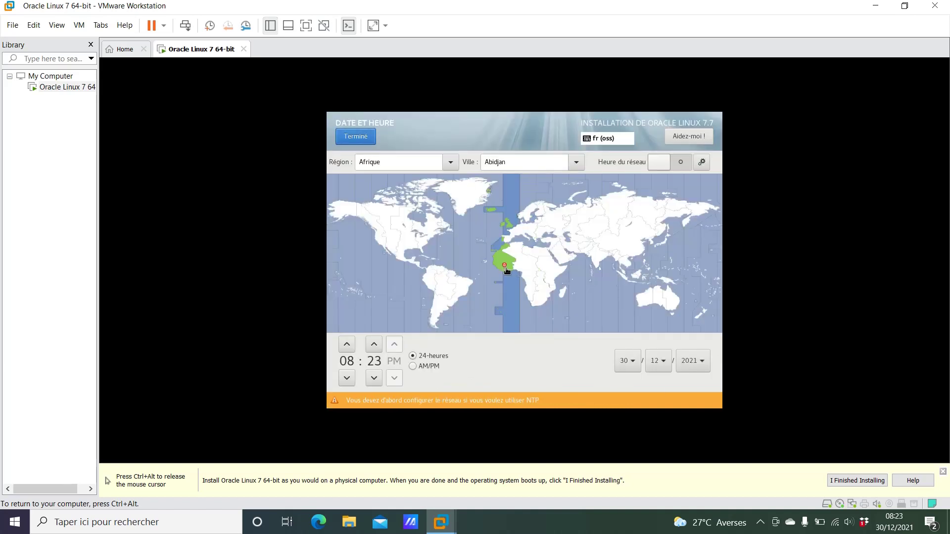
{"action": "left_click", "coordinate": [366, 140]}
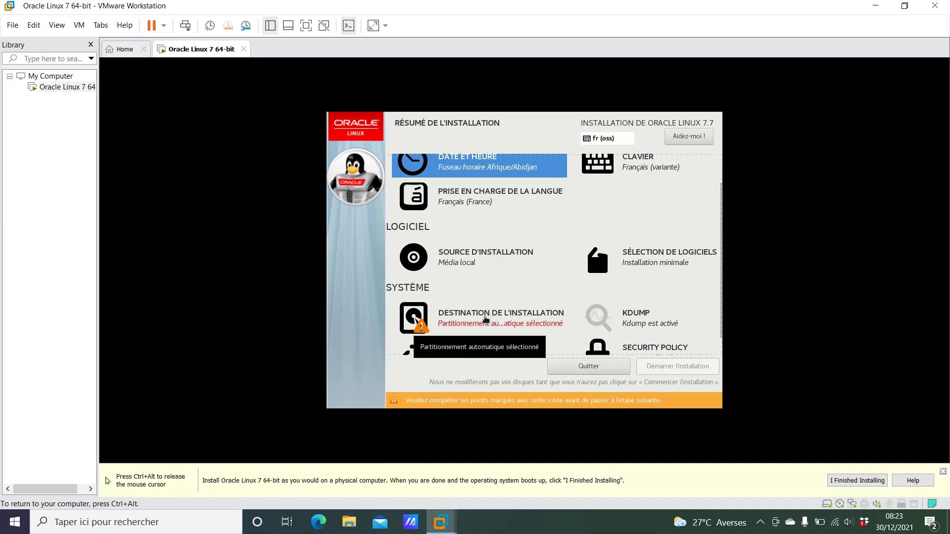
- Select the 40 GiB disk with manual partitioning (Je vais configurer le partitionnement)
{"action": "left_click", "coordinate": [485, 319]}
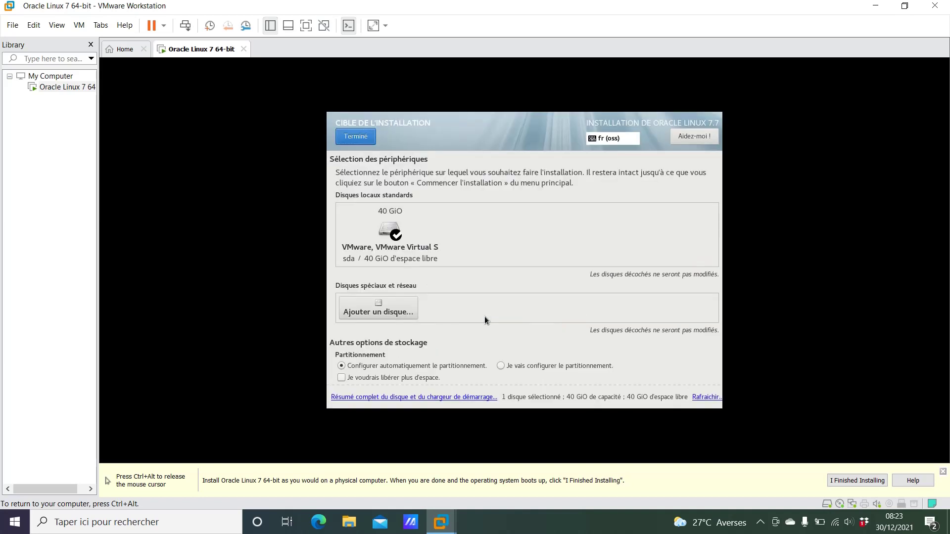
{"action": "left_click", "coordinate": [501, 366]}
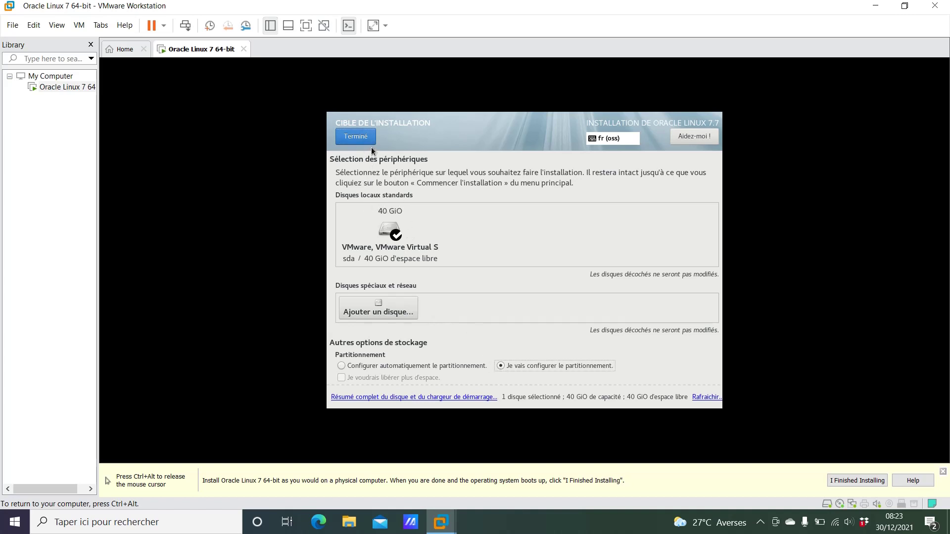
{"action": "left_click", "coordinate": [391, 236]}
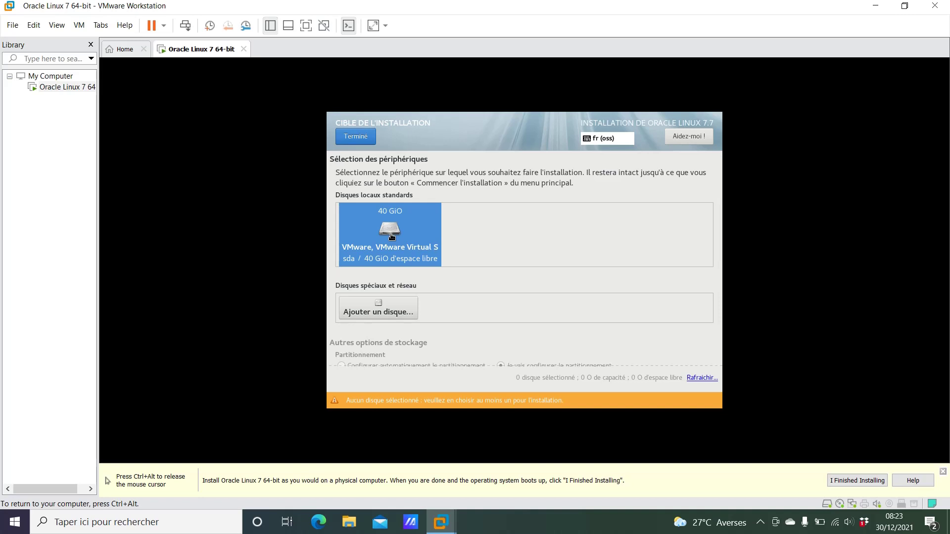
{"action": "left_click", "coordinate": [391, 236]}
{"action": "left_click", "coordinate": [362, 137]}
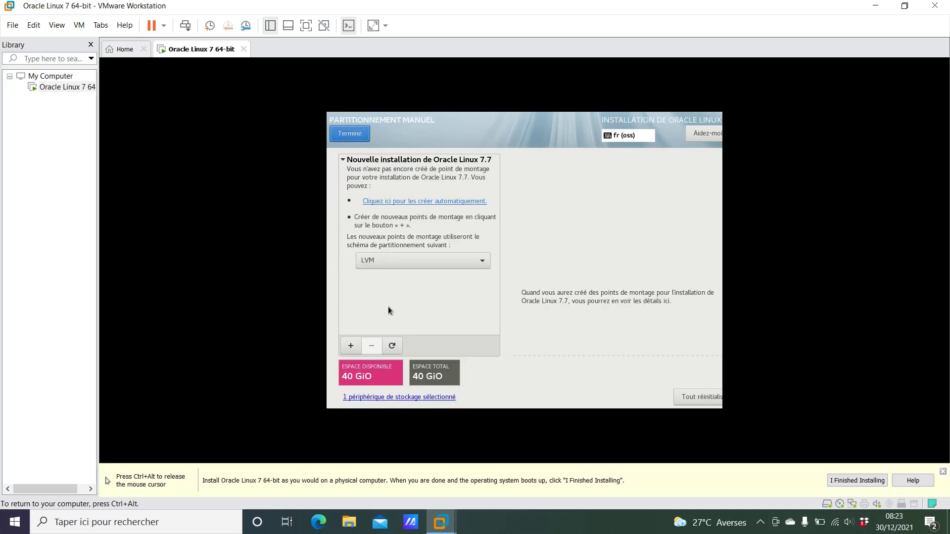
- Add a 16 GiB / mount point and a 2 GiB /boot mount point
{"action": "left_click", "coordinate": [350, 345]}
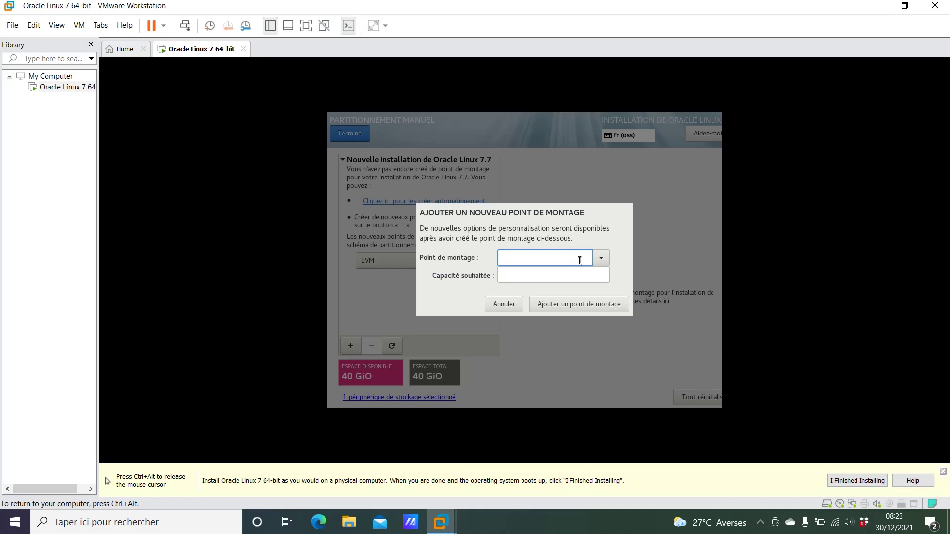
{"action": "type", "text": "/"}
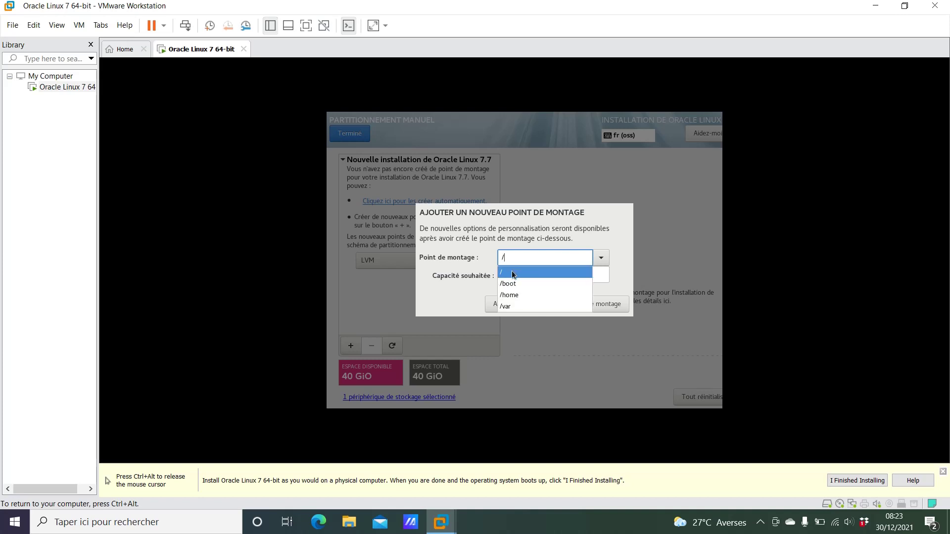
{"action": "left_click", "coordinate": [512, 274]}
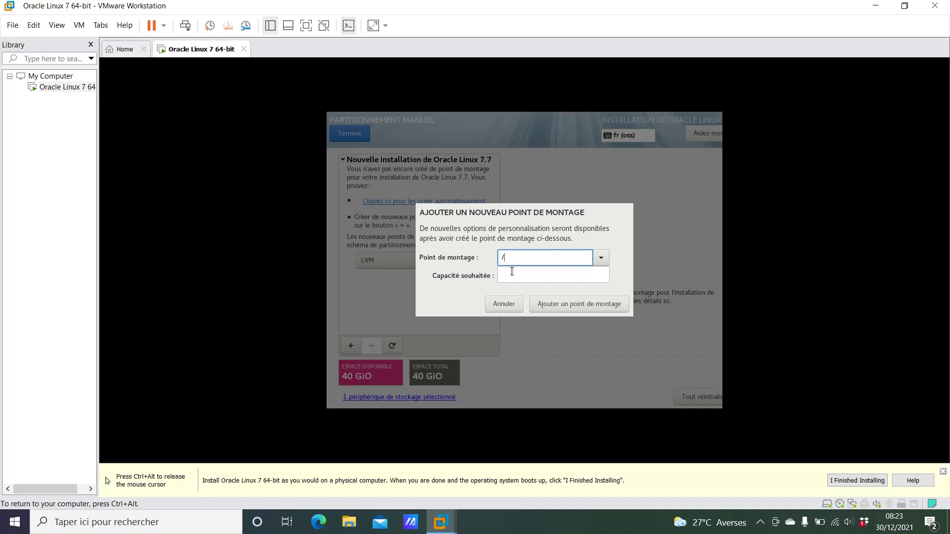
{"action": "left_click", "coordinate": [512, 271]}
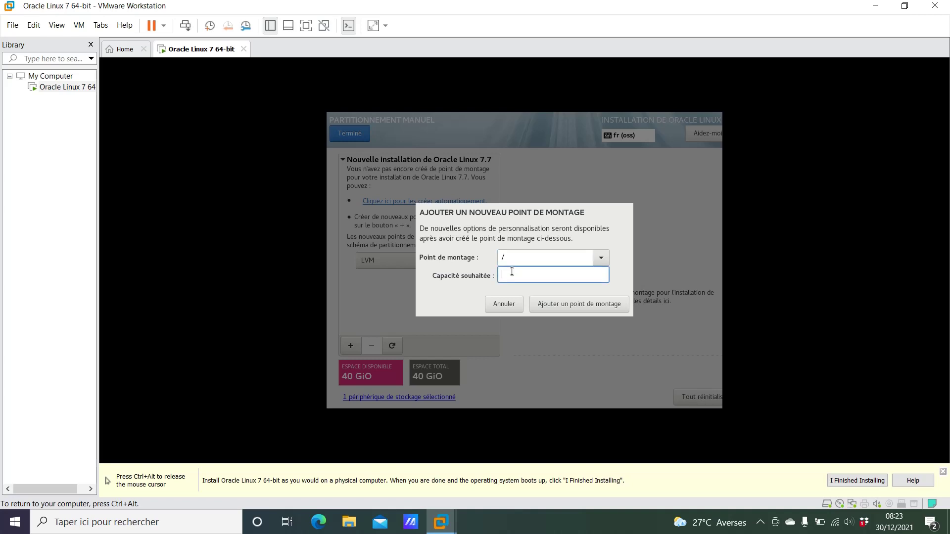
{"action": "type", "text": "g"}
{"action": "key", "text": "BackSpace"}
{"action": "type", "text": "16g"}
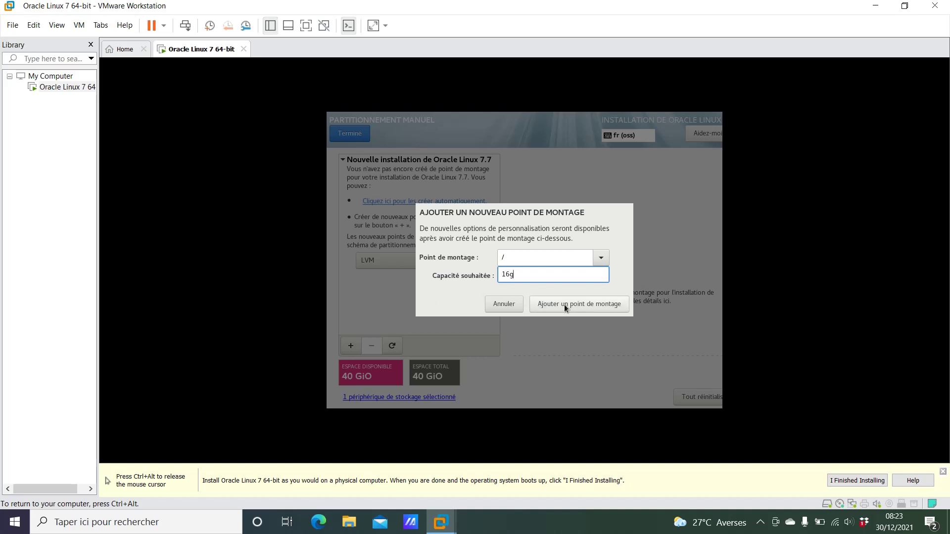
{"action": "left_click", "coordinate": [564, 305]}
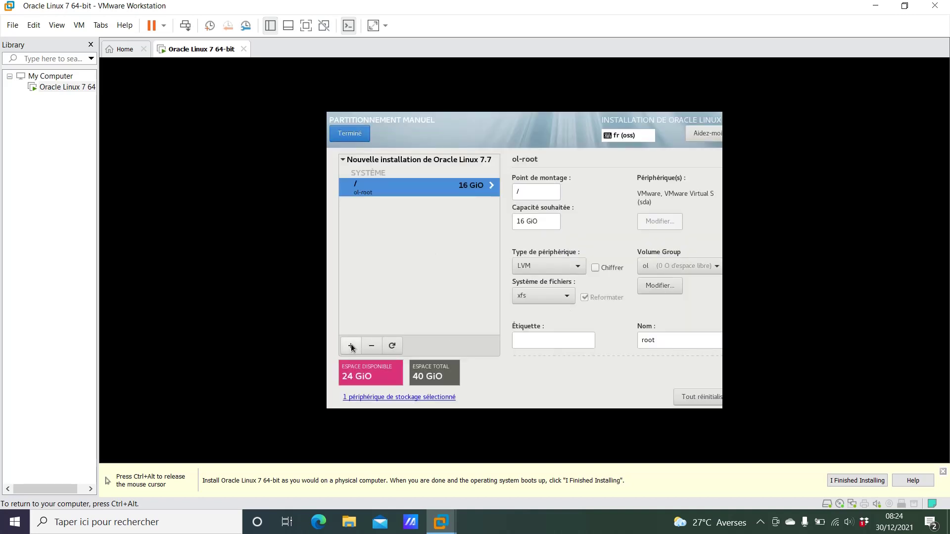
{"action": "left_click", "coordinate": [351, 345]}
{"action": "type", "text": "/"}
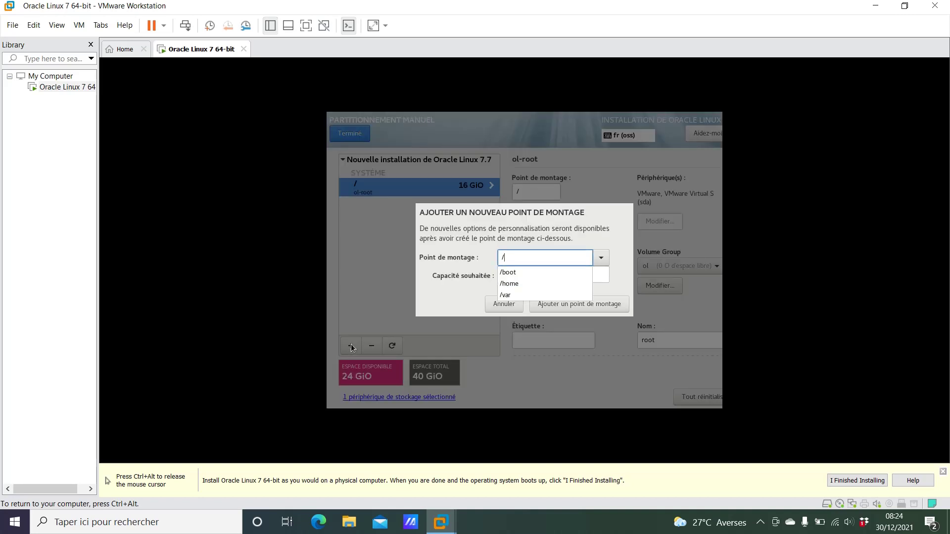
{"action": "left_click", "coordinate": [524, 271]}
{"action": "left_click", "coordinate": [540, 279]}
{"action": "type", "text": "2"}
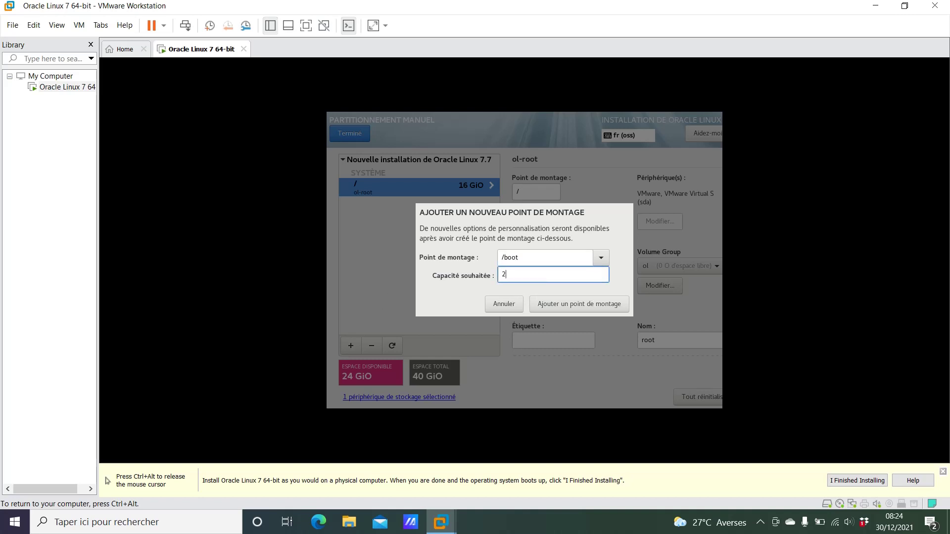
{"action": "type", "text": "G"}
{"action": "left_click", "coordinate": [547, 303]}
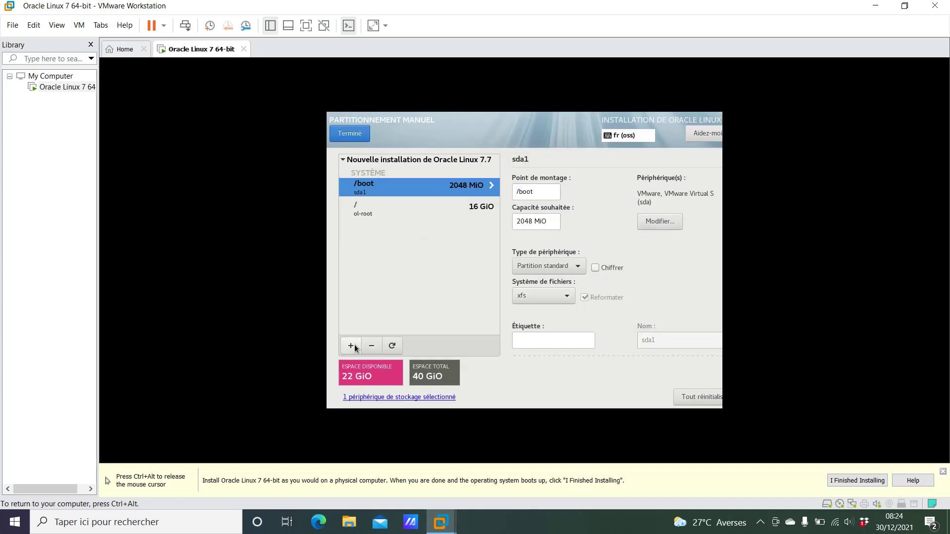
- Add an 8 GiB /swap mount point and /u01 using the remaining space
{"action": "left_click", "coordinate": [352, 345]}
{"action": "type", "text": "/"}
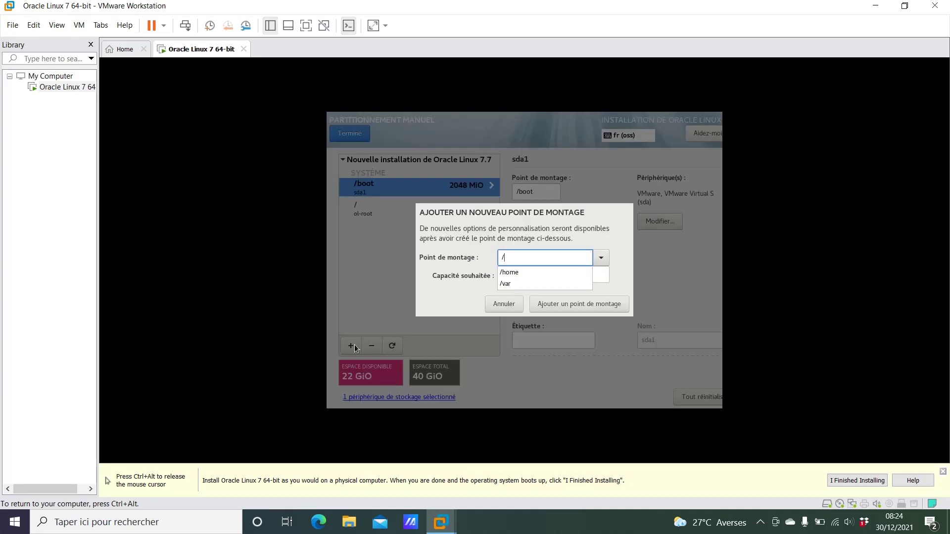
{"action": "type", "text": "swap"}
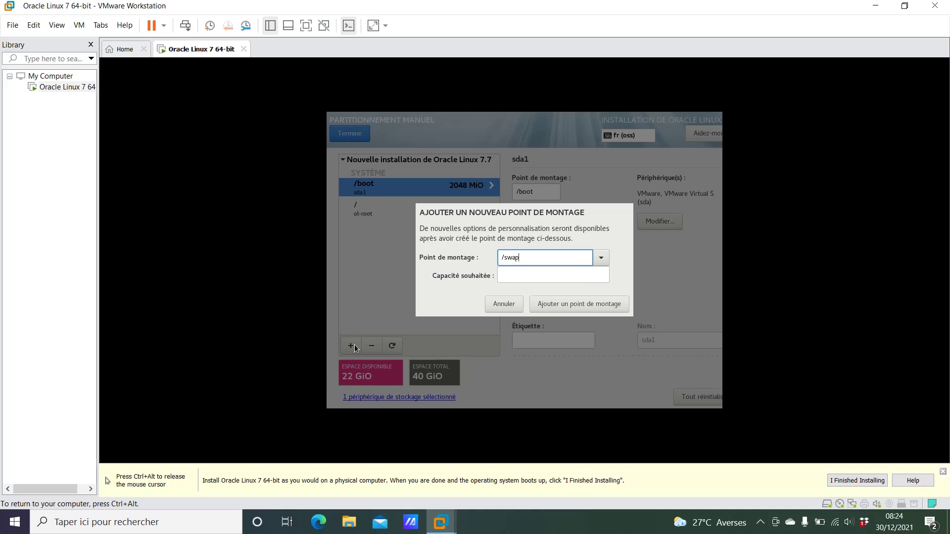
{"action": "key", "text": "Tab"}
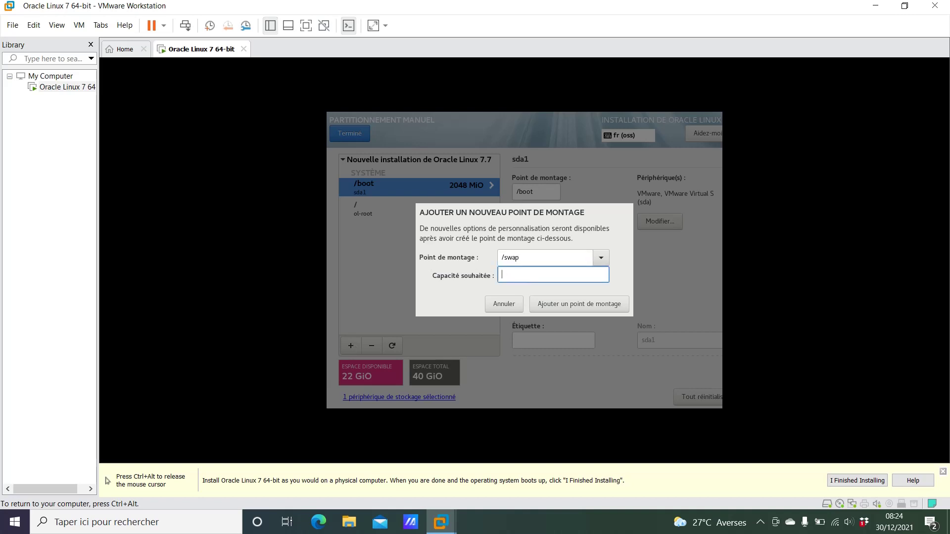
{"action": "type", "text": "8g"}
{"action": "left_click", "coordinate": [558, 302]}
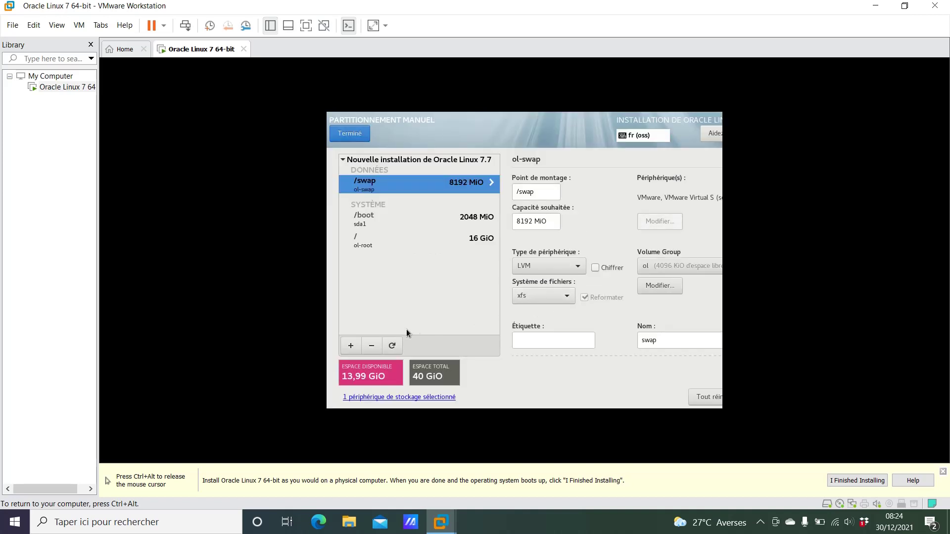
{"action": "left_click", "coordinate": [351, 346]}
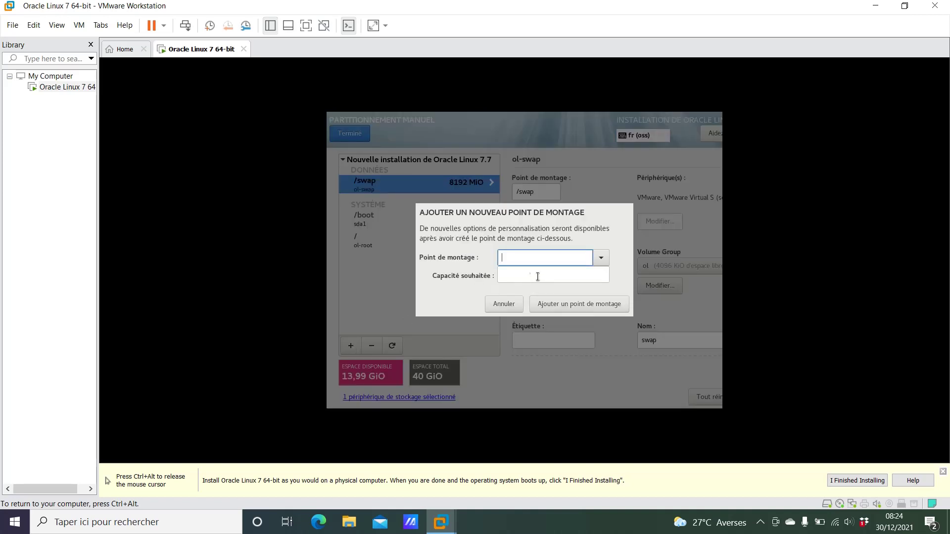
{"action": "type", "text": "/u"}
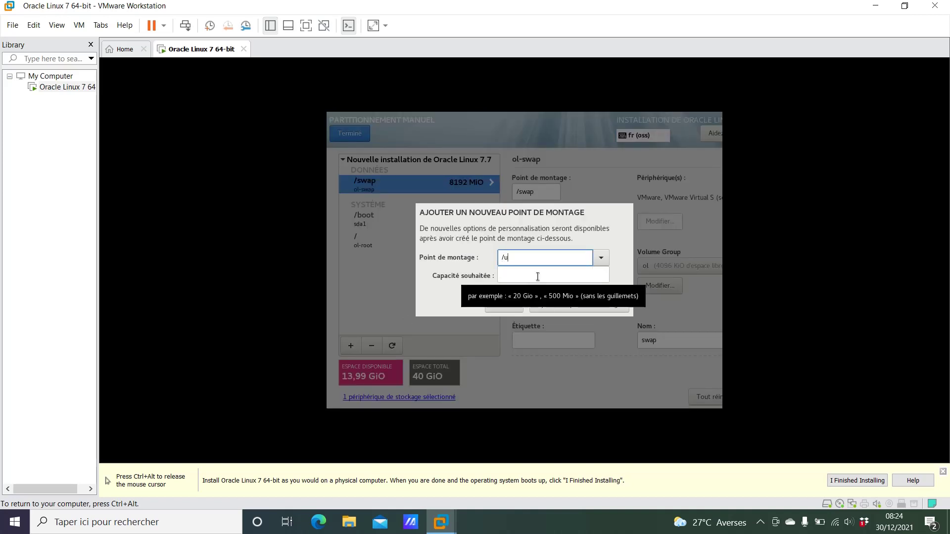
{"action": "type", "text": "01"}
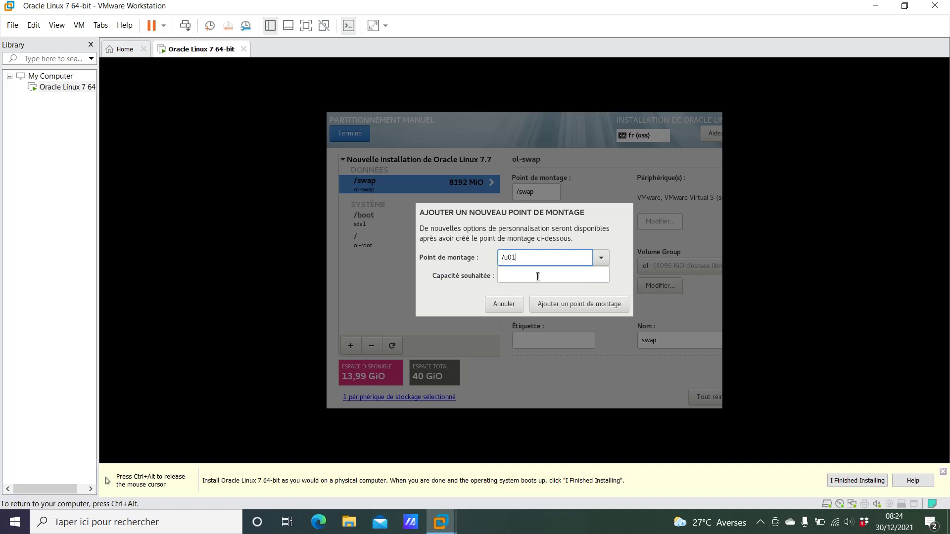
{"action": "left_click", "coordinate": [565, 303]}
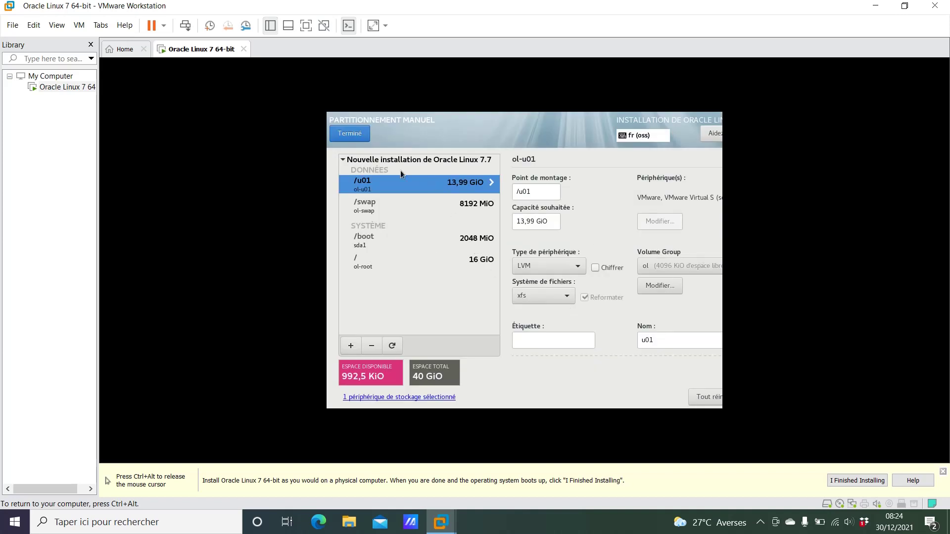
- Finish partitioning despite the storage warning and accept the listed changes
{"action": "left_click", "coordinate": [355, 138]}
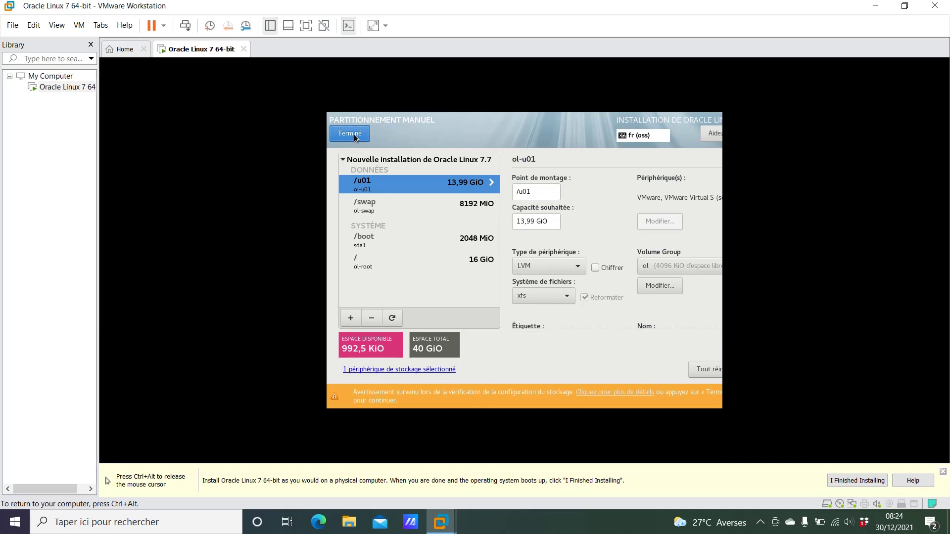
{"action": "left_click", "coordinate": [355, 138]}
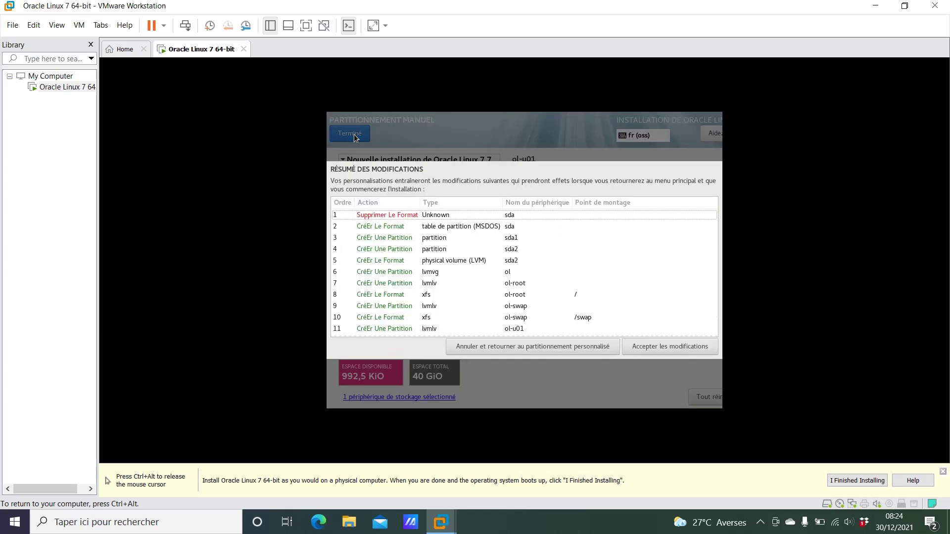
{"action": "left_click", "coordinate": [678, 346]}
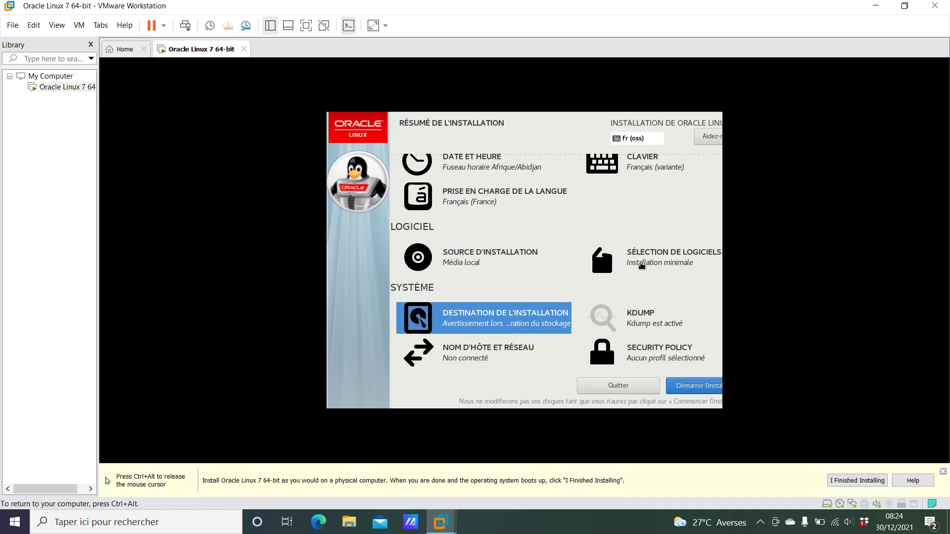
- Select the Serveur avec GUI base environment with the Plateforme Java and KDE add-ons
{"action": "left_click", "coordinate": [640, 263]}
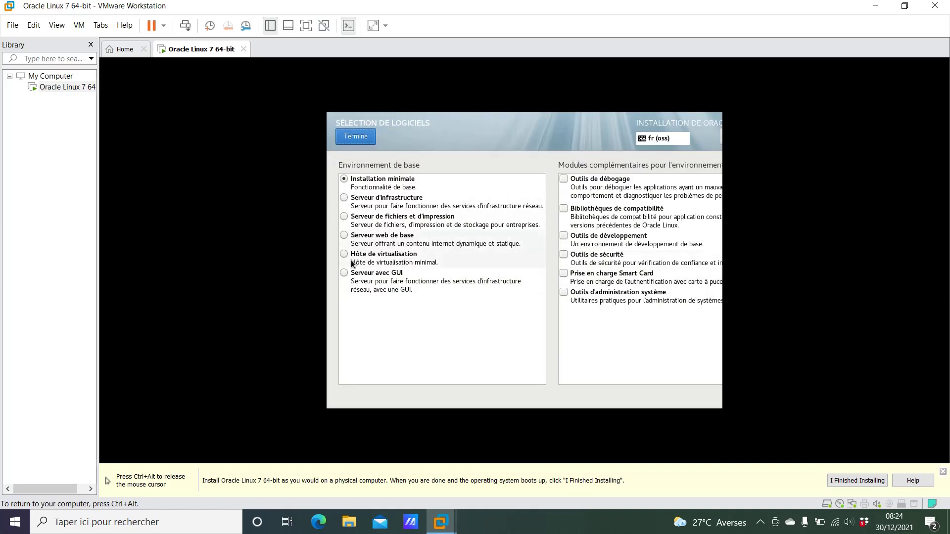
{"action": "left_click", "coordinate": [348, 277]}
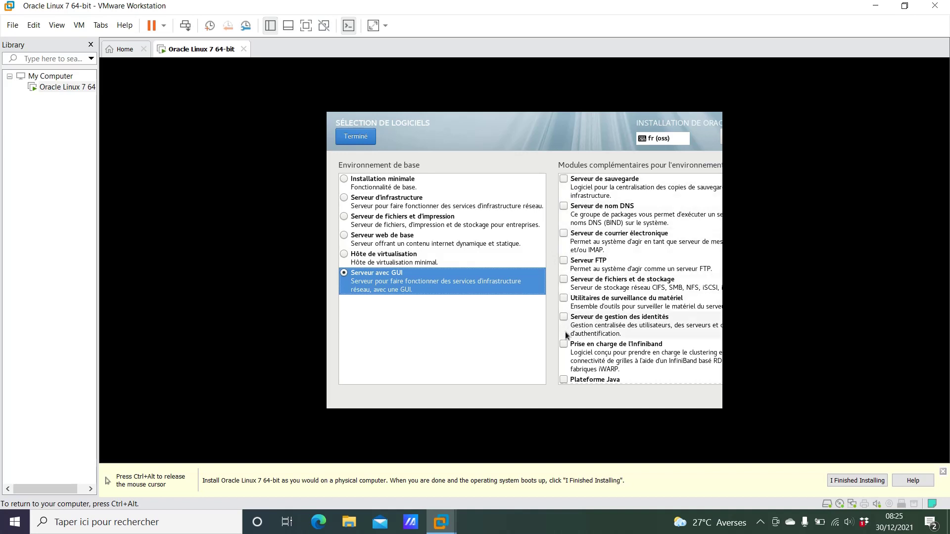
{"action": "left_click", "coordinate": [564, 379]}
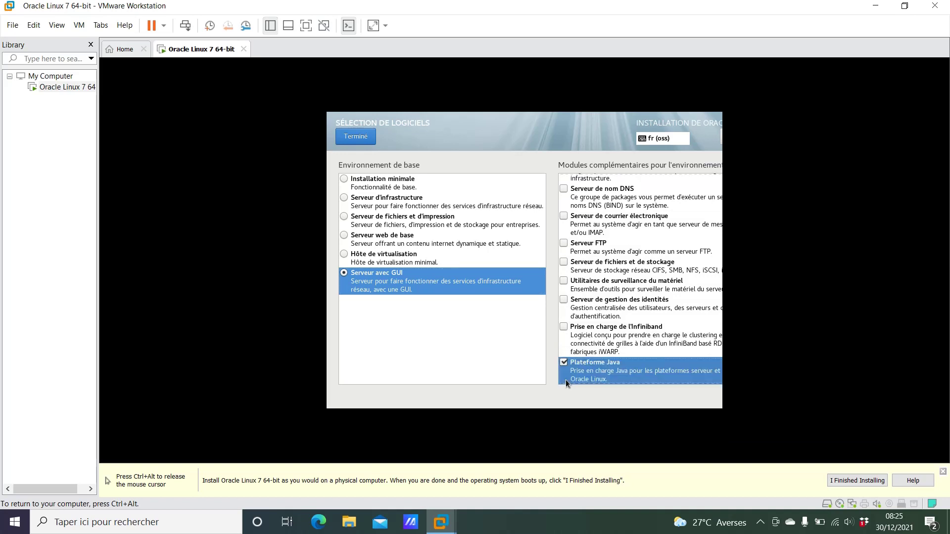
{"action": "scroll", "coordinate": [565, 379], "scroll_direction": "down", "scroll_amount": 5}
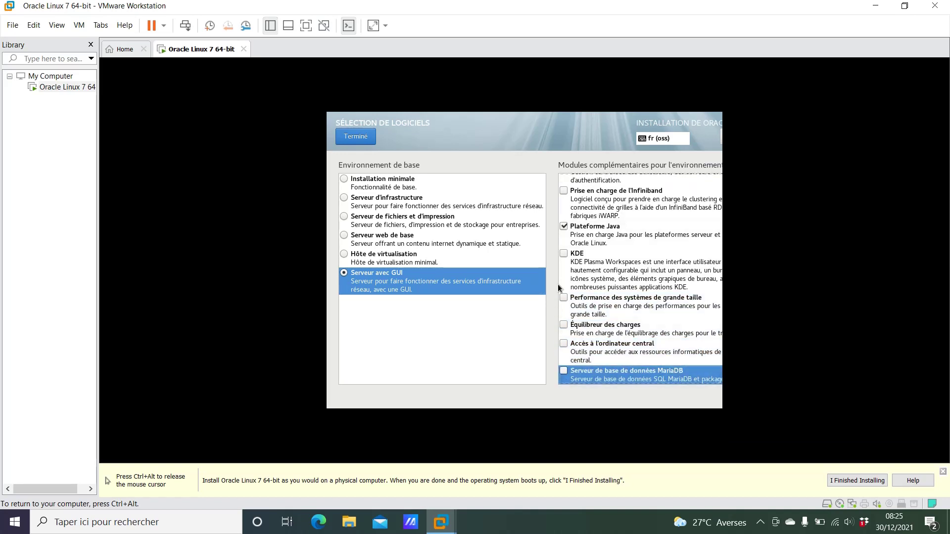
{"action": "left_click", "coordinate": [565, 254]}
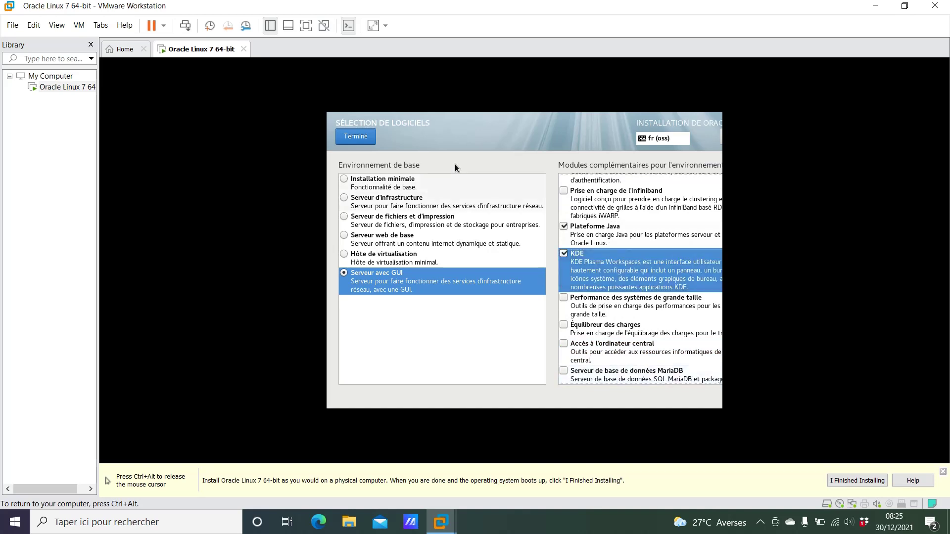
{"action": "left_click", "coordinate": [354, 143]}
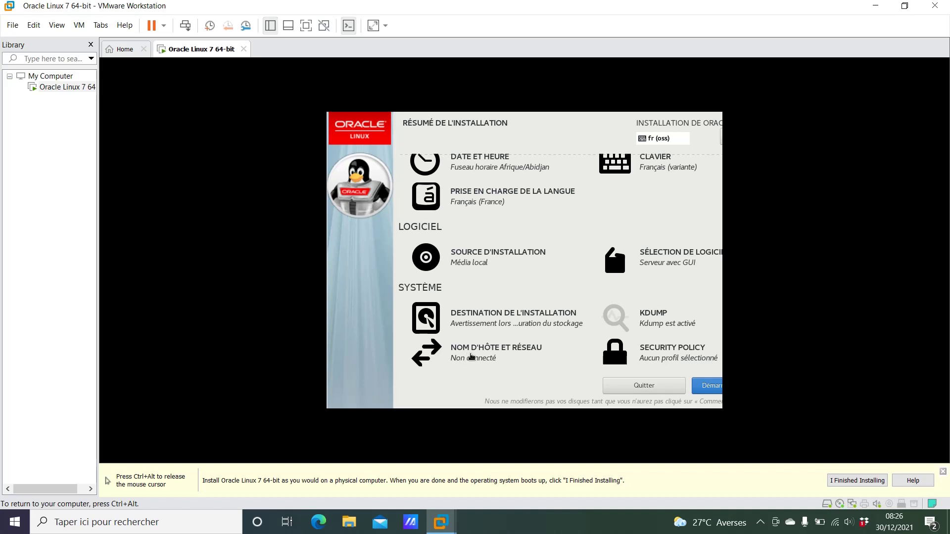
- Make the ens33 connection connect automatically when available and save its settings
{"action": "left_click", "coordinate": [471, 357]}
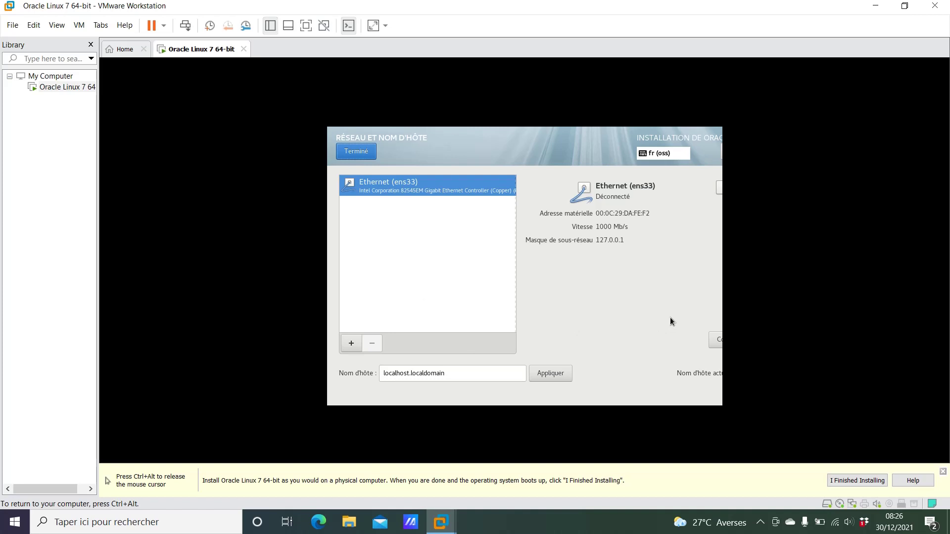
{"action": "left_click", "coordinate": [718, 341]}
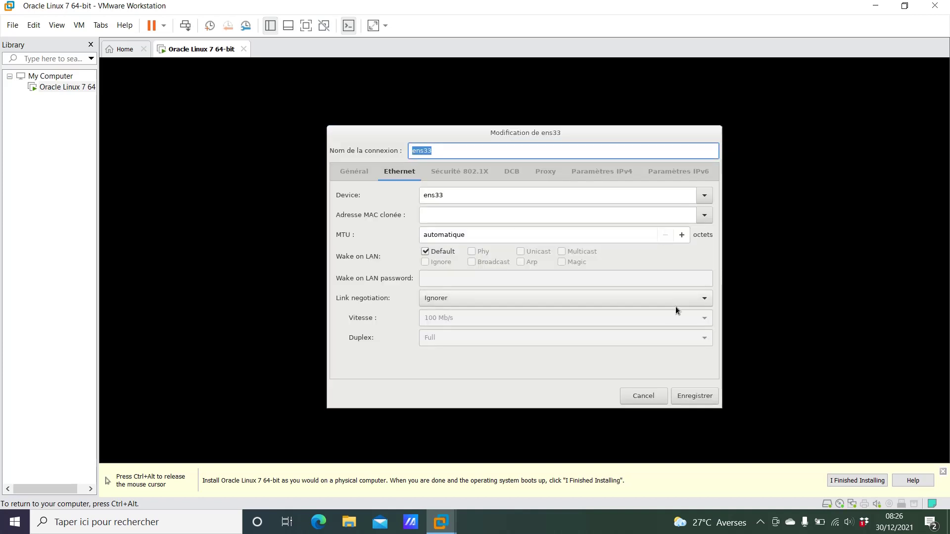
{"action": "left_click", "coordinate": [352, 172]}
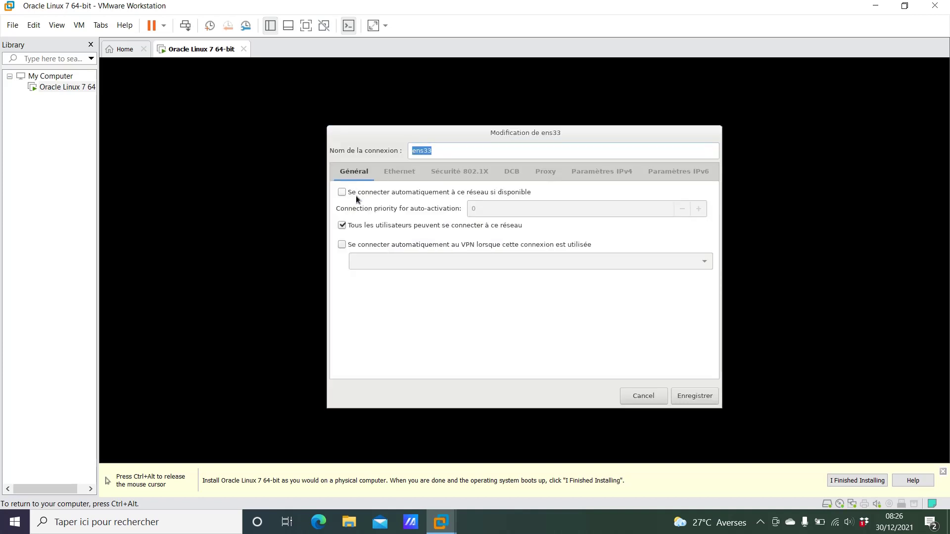
{"action": "left_click", "coordinate": [338, 197]}
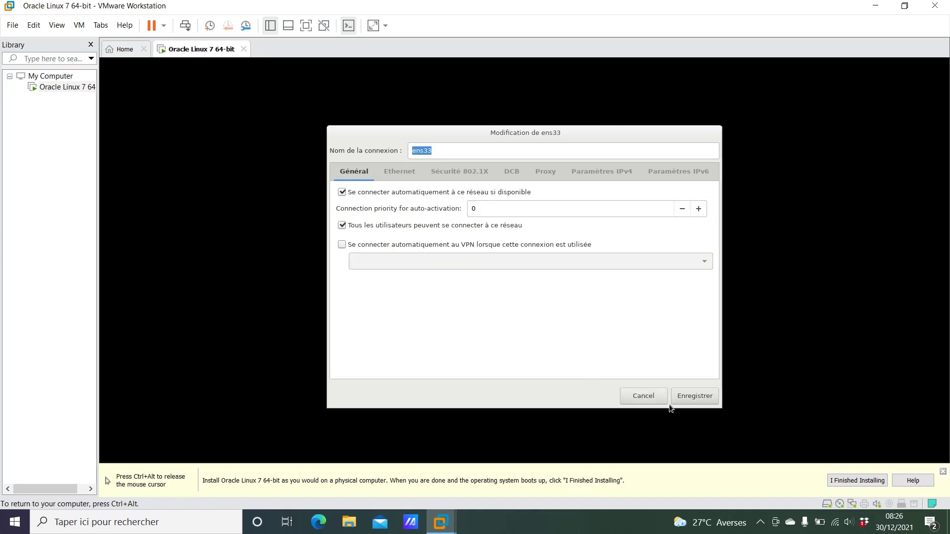
{"action": "left_click", "coordinate": [687, 395]}
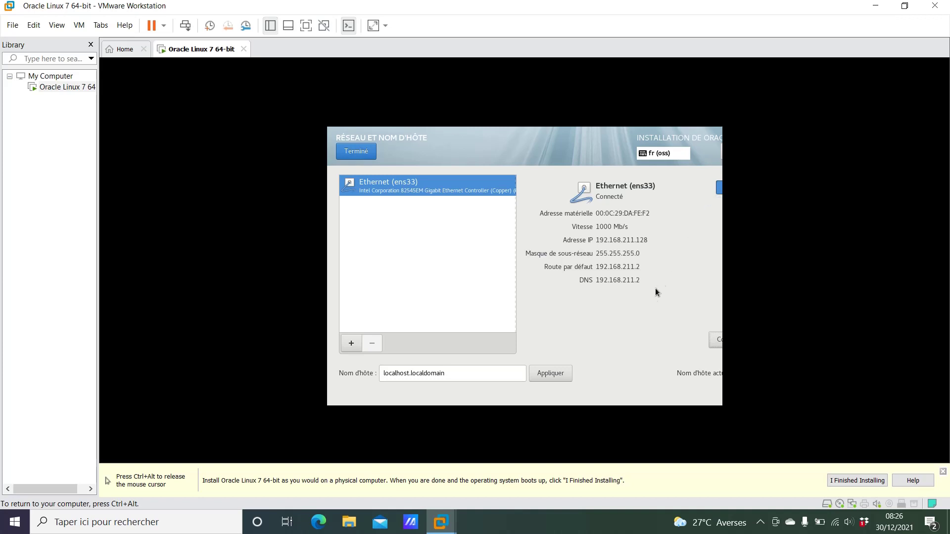
- Turn Ethernet ens33 off and back on to get IP 192.168.211.128, then finish network setup
{"action": "left_click", "coordinate": [720, 190]}
{"action": "left_click", "coordinate": [721, 190]}
{"action": "left_click", "coordinate": [715, 339]}
{"action": "left_click", "coordinate": [359, 170]}
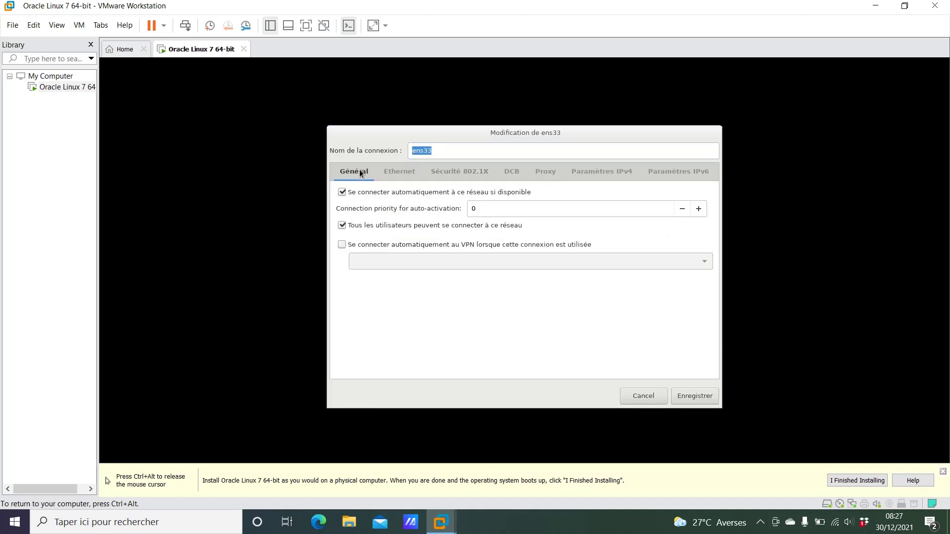
{"action": "left_click", "coordinate": [680, 396]}
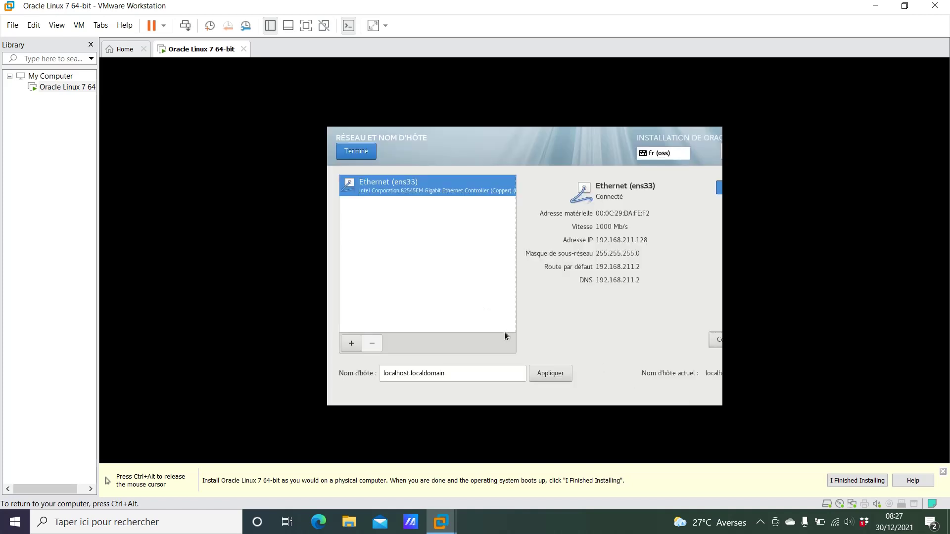
{"action": "left_click", "coordinate": [353, 156]}
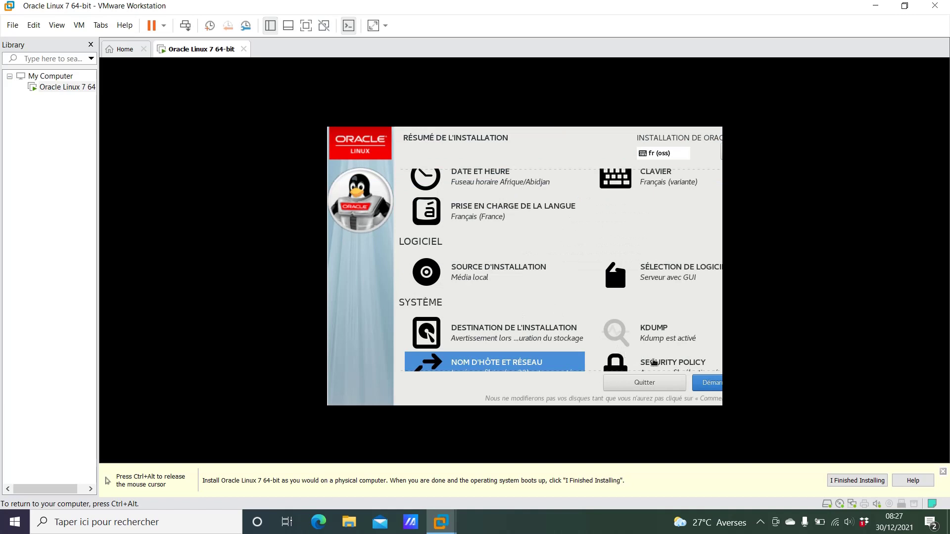
- Begin the installation and set the root password, confirming it and accepting the short-password warning
{"action": "left_click", "coordinate": [717, 387]}
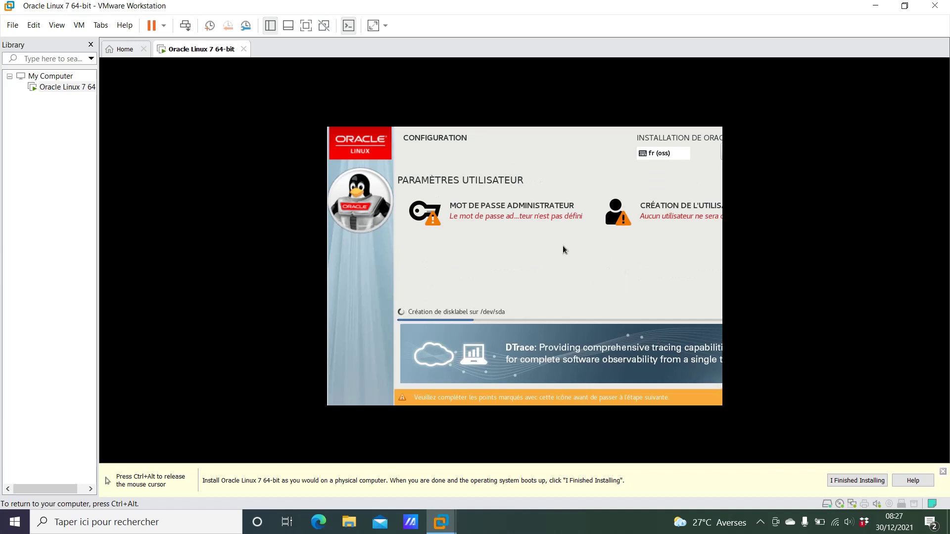
{"action": "left_click", "coordinate": [511, 216]}
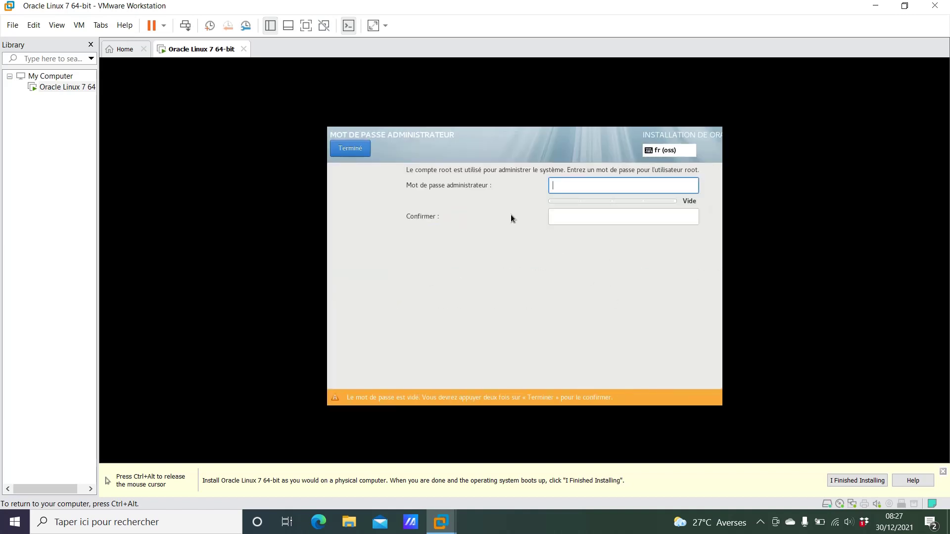
{"action": "type", "text": "root"}
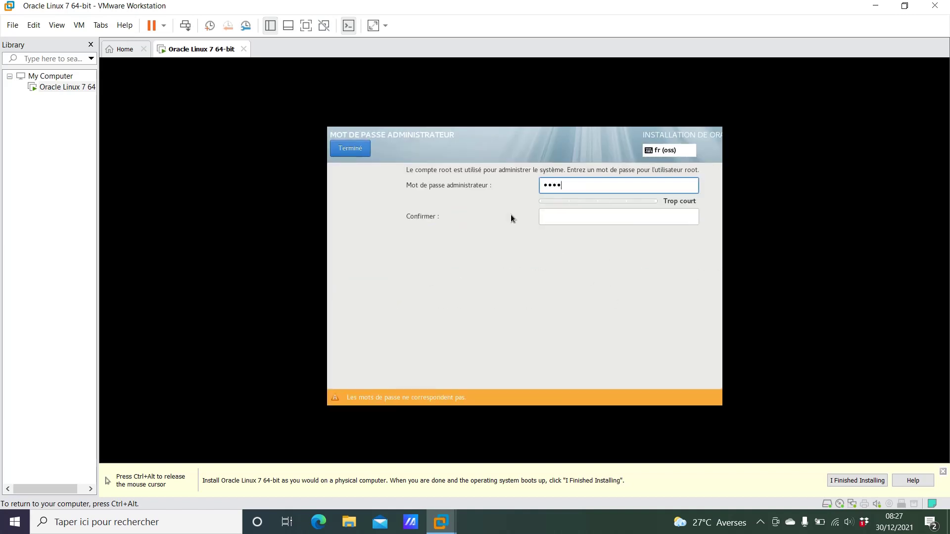
{"action": "key", "text": "Tab"}
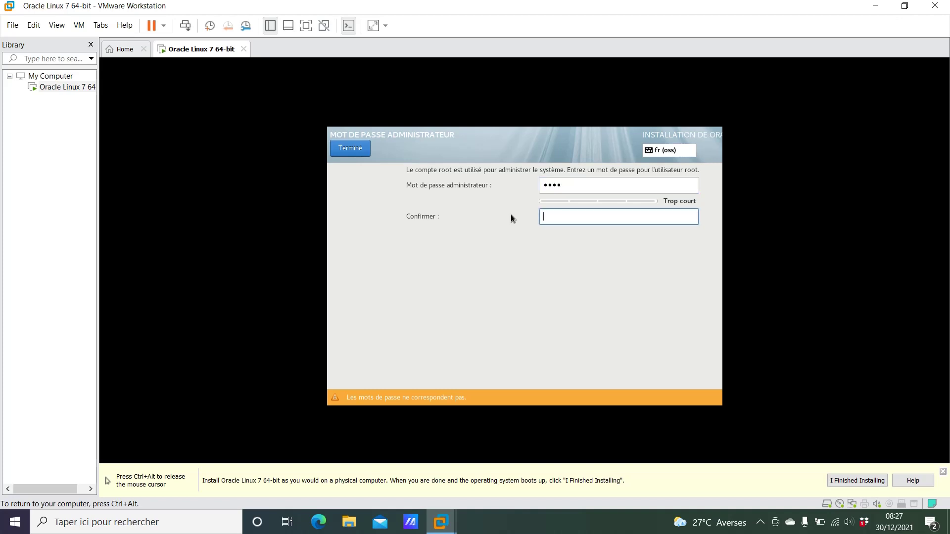
{"action": "type", "text": "root"}
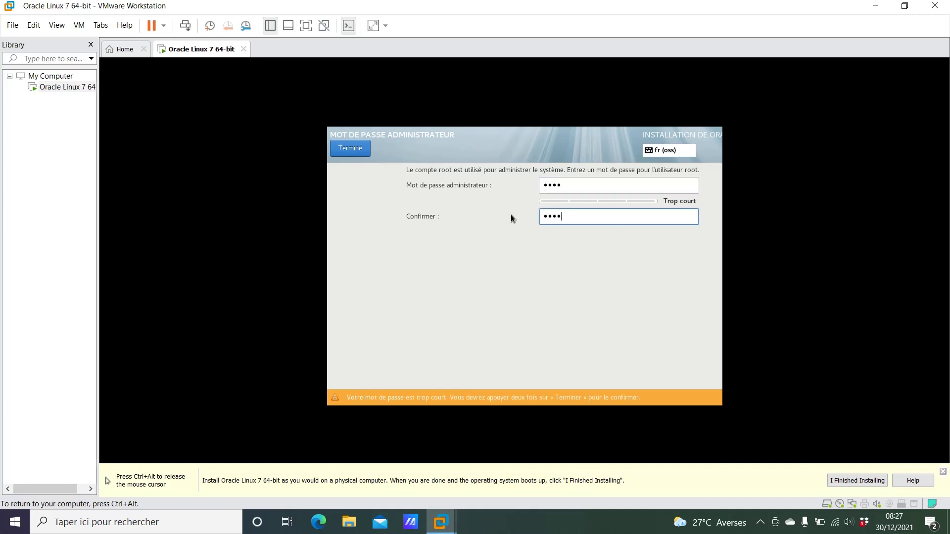
{"action": "left_click", "coordinate": [345, 148]}
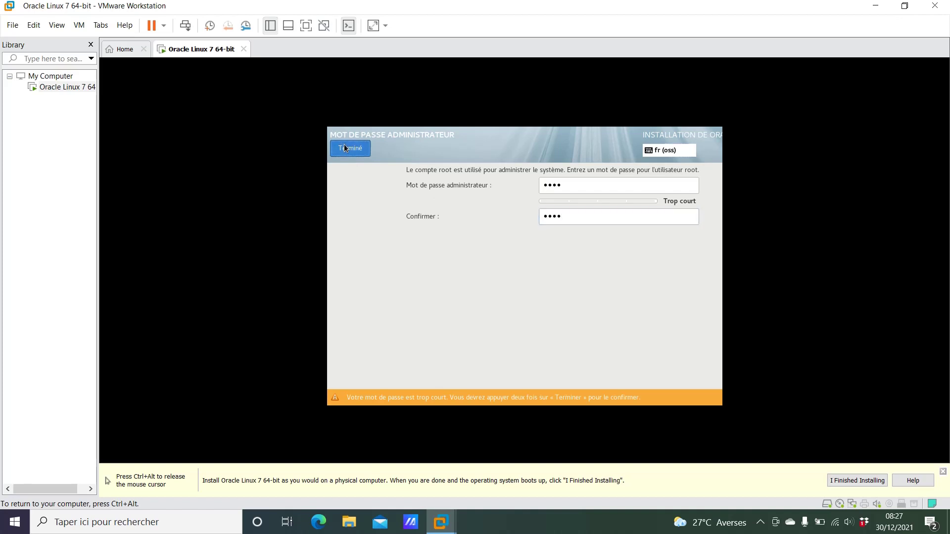
{"action": "left_click", "coordinate": [344, 148]}
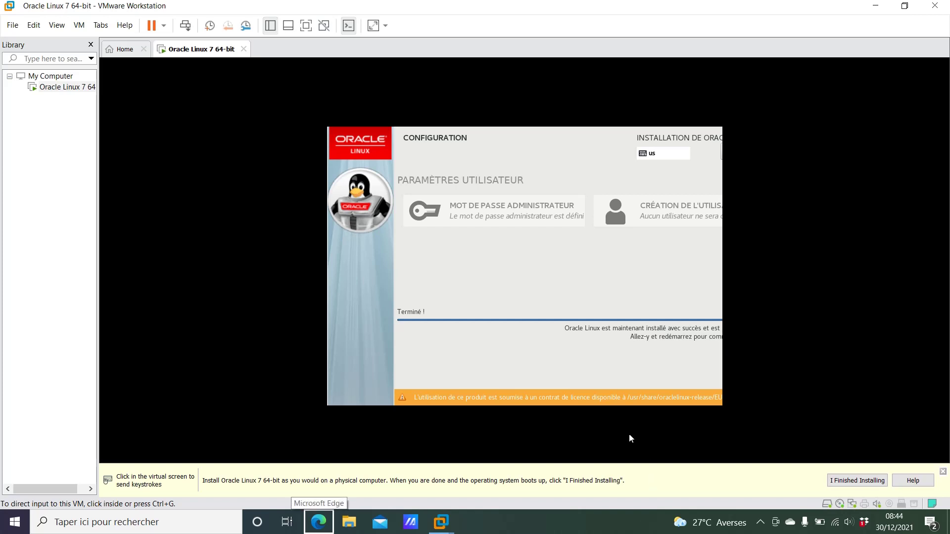
- Once packages finish installing, focus the VM and reboot to the Configuration initiale screen
{"action": "left_click", "coordinate": [567, 151]}
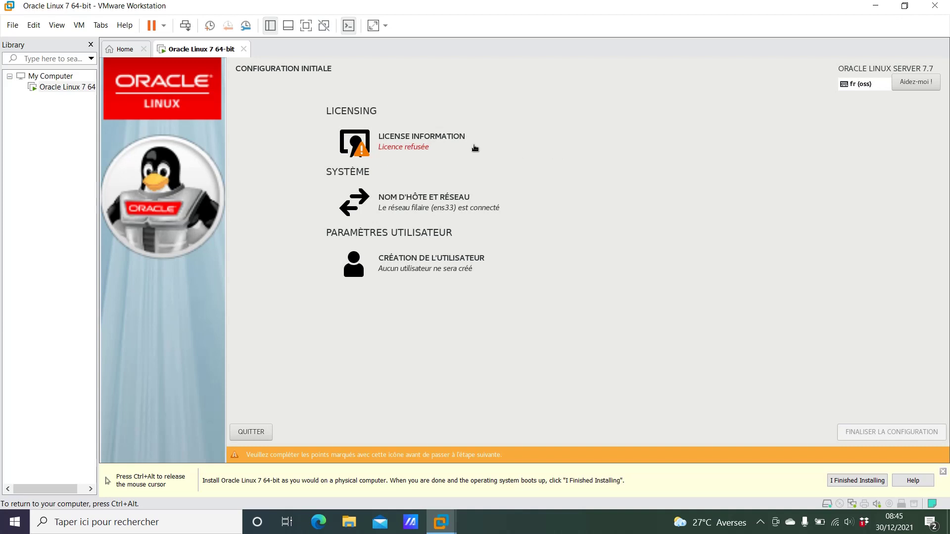
- Accept the Oracle Linux licence agreement and finalise the initial configuration
{"action": "left_click", "coordinate": [424, 143]}
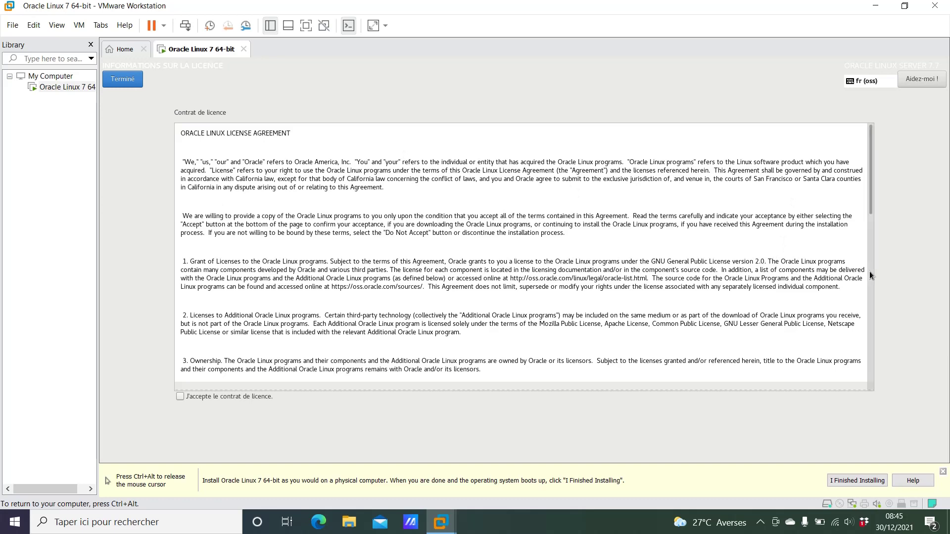
{"action": "scroll", "coordinate": [811, 271], "scroll_direction": "down", "scroll_amount": 5}
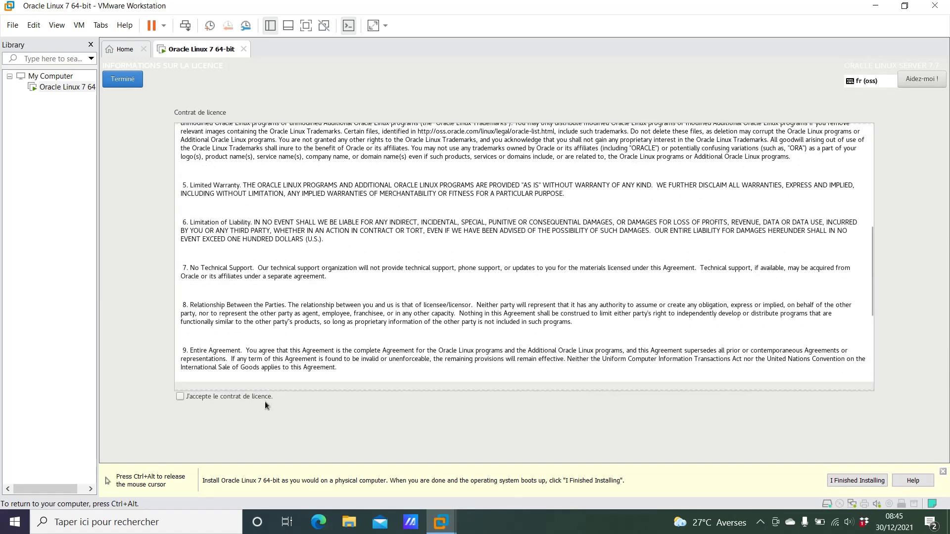
{"action": "left_click", "coordinate": [180, 401]}
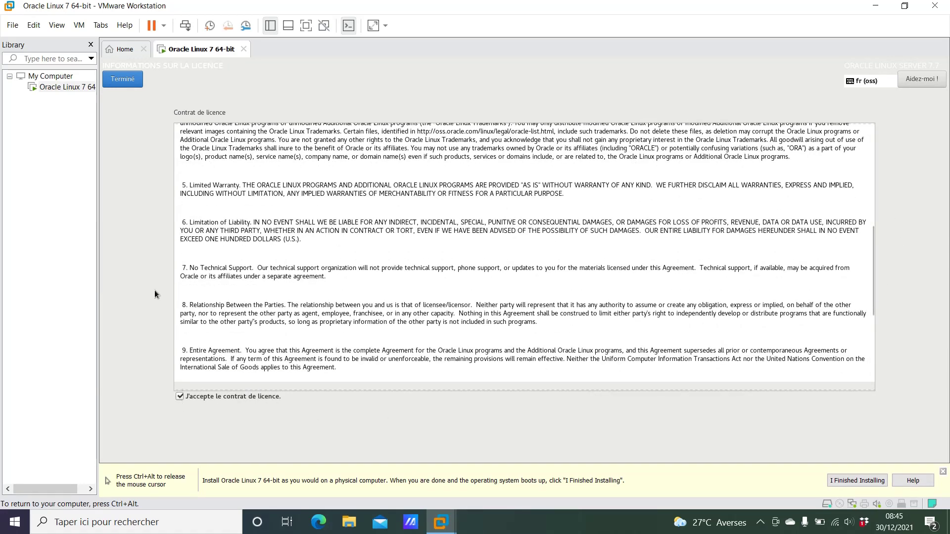
{"action": "left_click", "coordinate": [123, 80]}
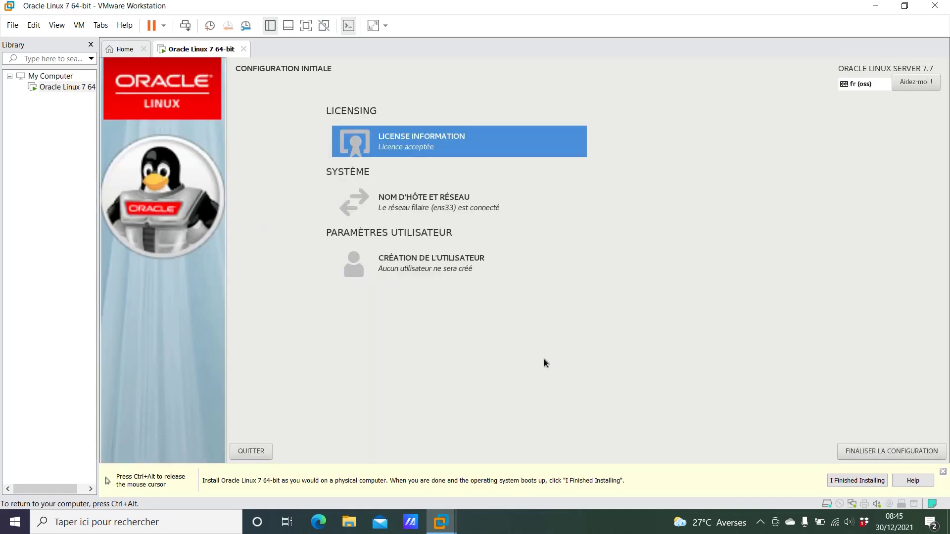
{"action": "left_click", "coordinate": [885, 452]}
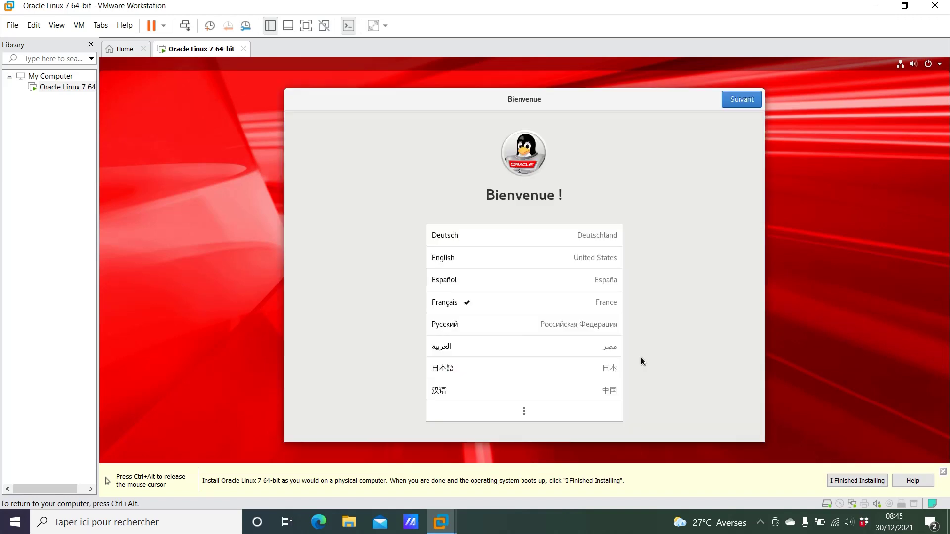
- Keep French, the keyboard layout, location services and GMT time zone, and skip online accounts
{"action": "left_click", "coordinate": [743, 100]}
{"action": "left_click", "coordinate": [743, 100]}
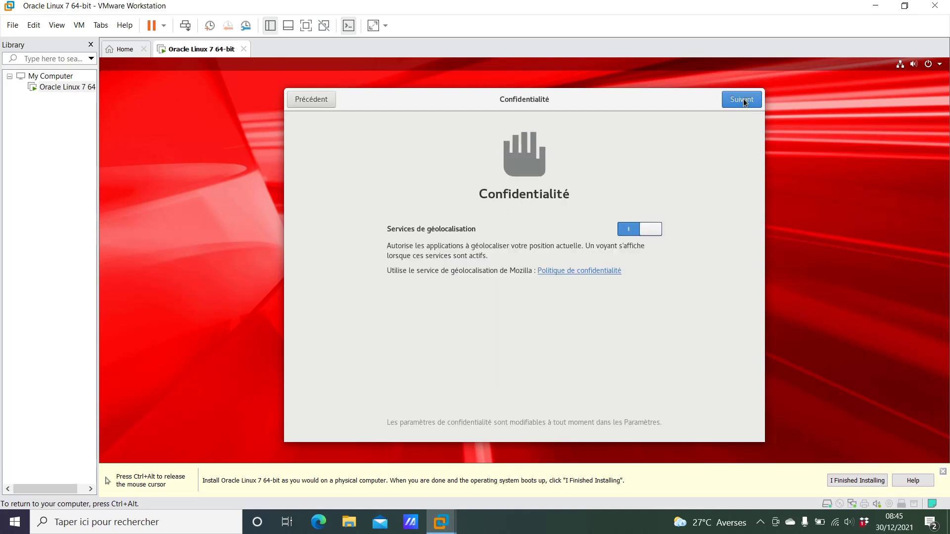
{"action": "left_click", "coordinate": [743, 100]}
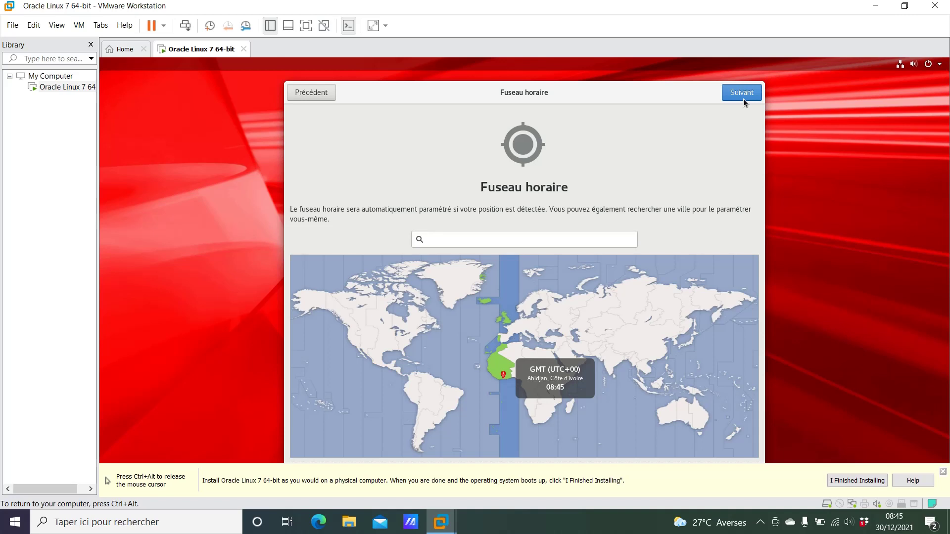
{"action": "left_click", "coordinate": [743, 100]}
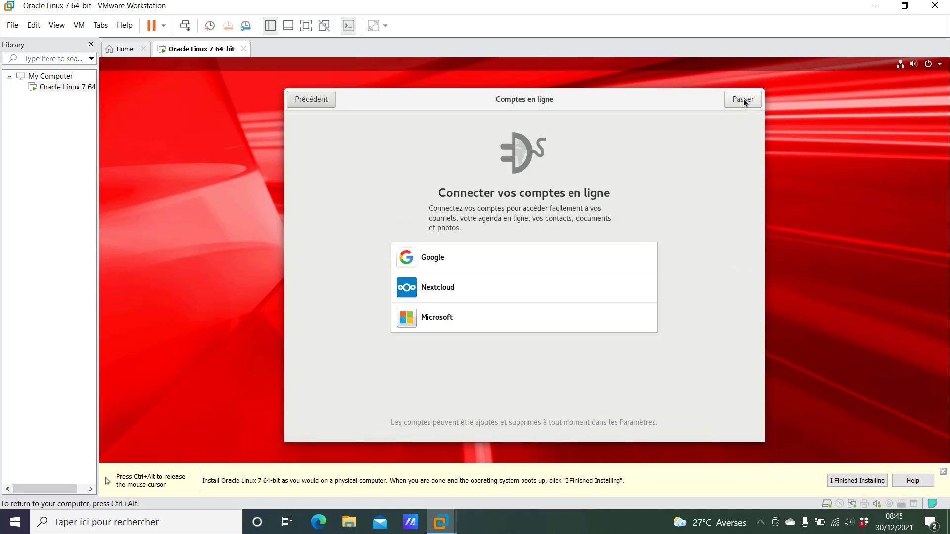
{"action": "left_click", "coordinate": [743, 100]}
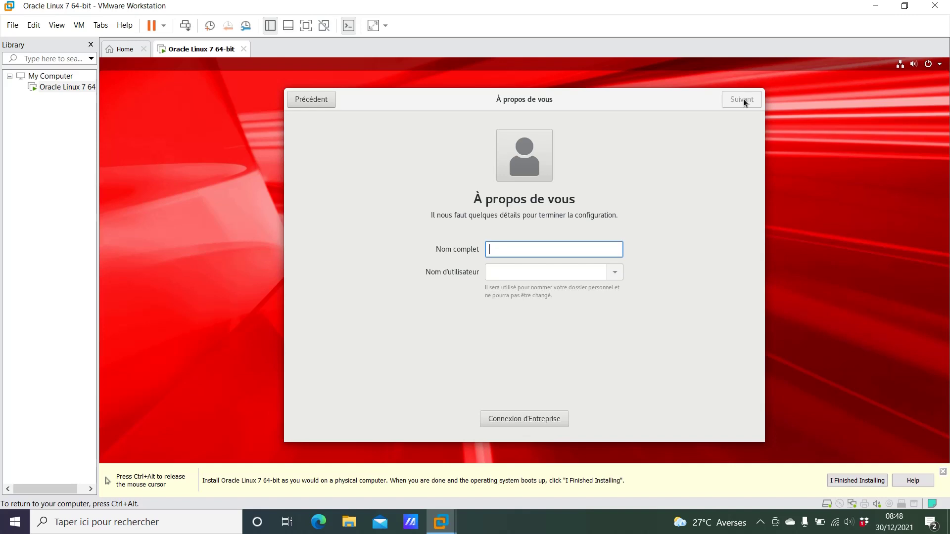
- Enter the new user's full name, letting the username auto-fill, and continue
{"action": "type", "text": "A"}
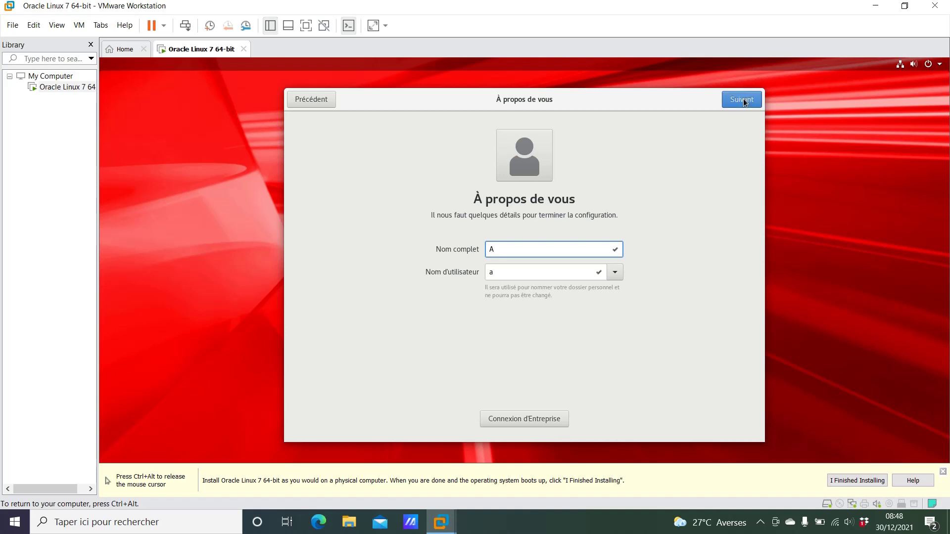
{"action": "type", "text": "pprentissagetech"}
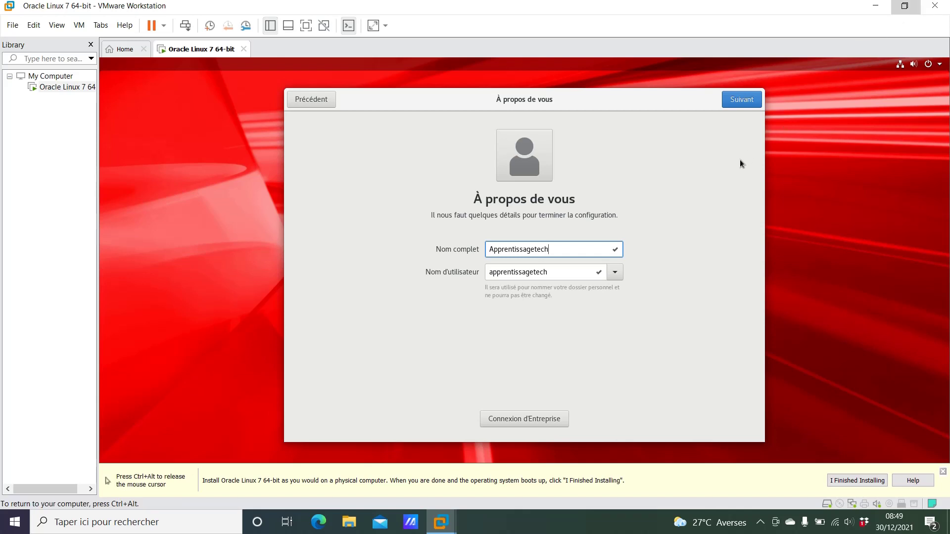
{"action": "left_click", "coordinate": [742, 99]}
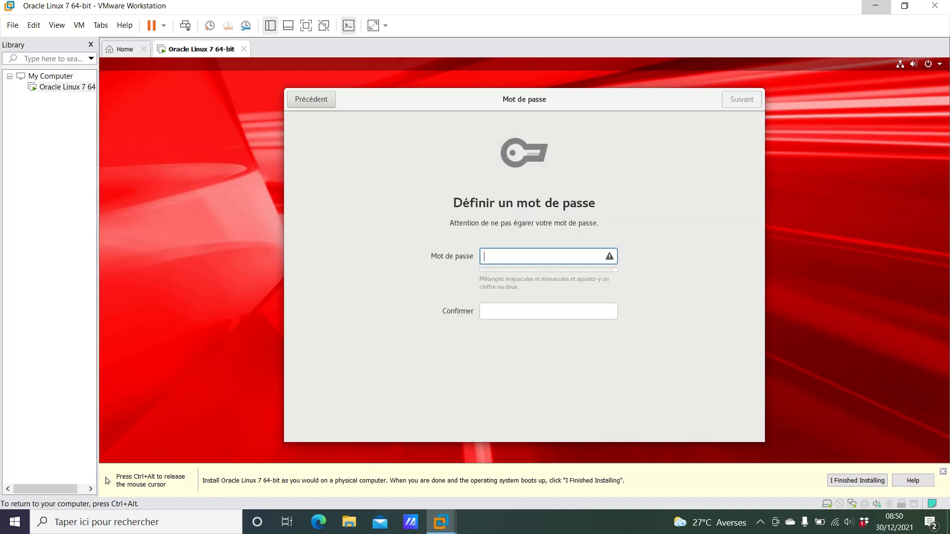
- Enter the user's password, retype it in Confirmer, and continue to the Prêt page
{"action": "type", "text": "aaaa"}
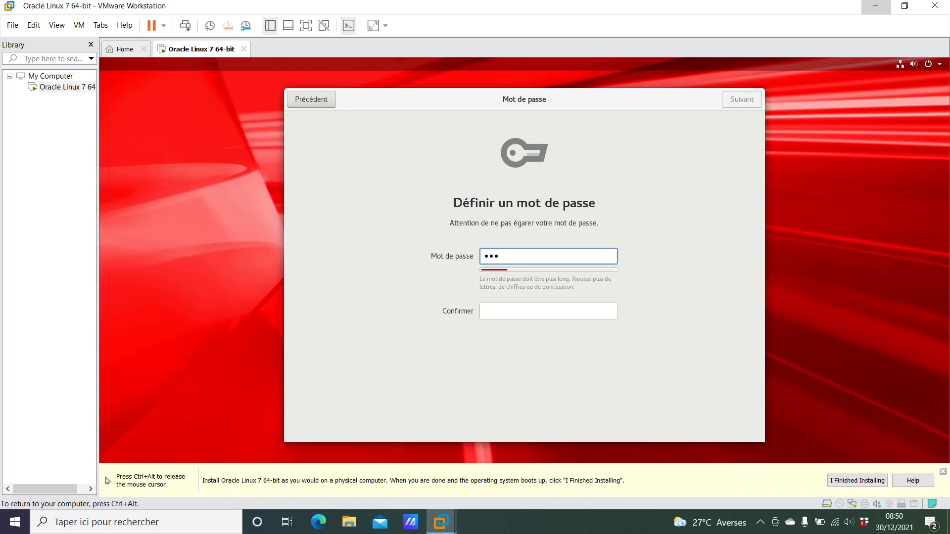
{"action": "type", "text": "aaaaa"}
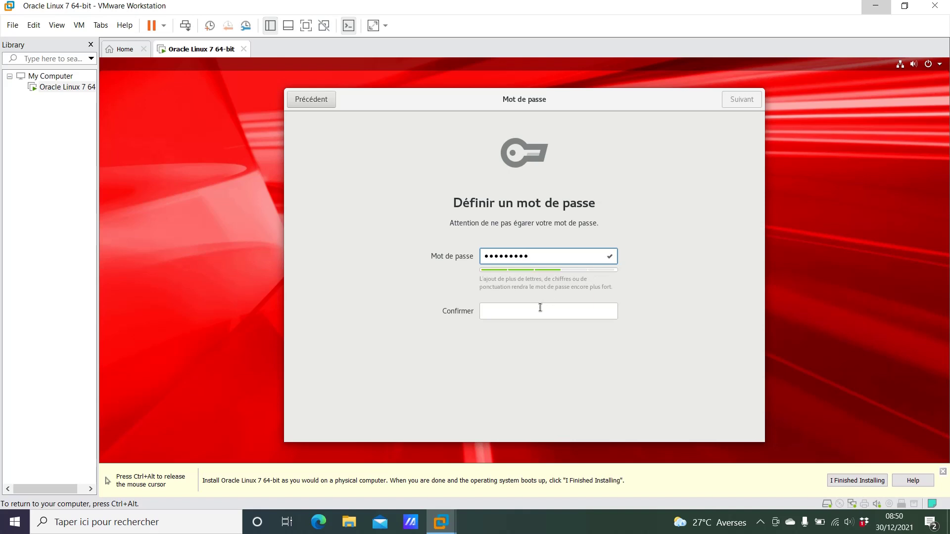
{"action": "left_click", "coordinate": [539, 308]}
{"action": "type", "text": "aaaa"}
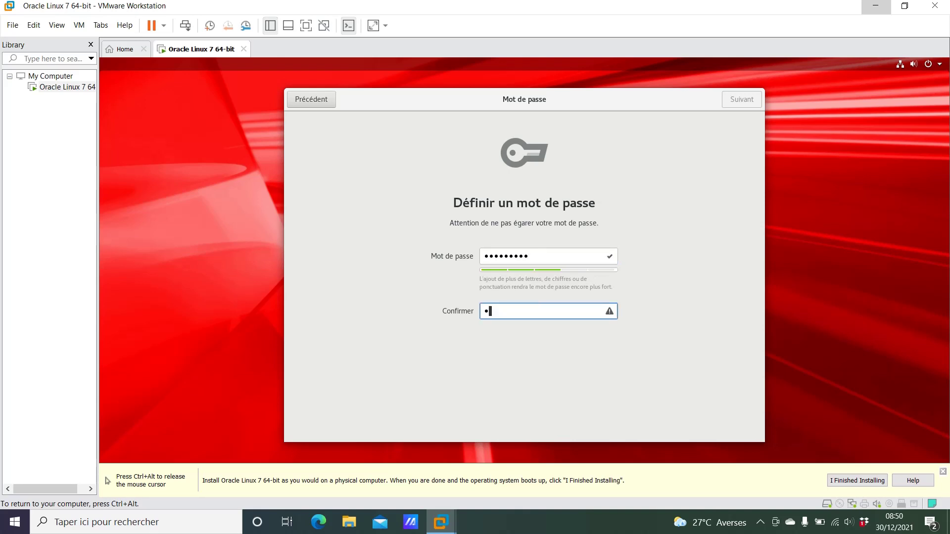
{"action": "type", "text": "a"}
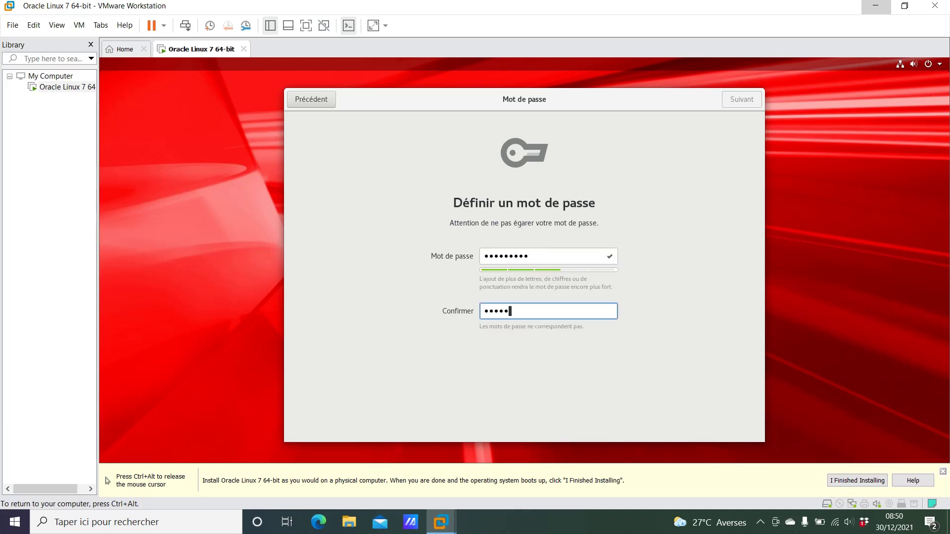
{"action": "type", "text": "aaaaa"}
{"action": "left_click", "coordinate": [734, 102]}
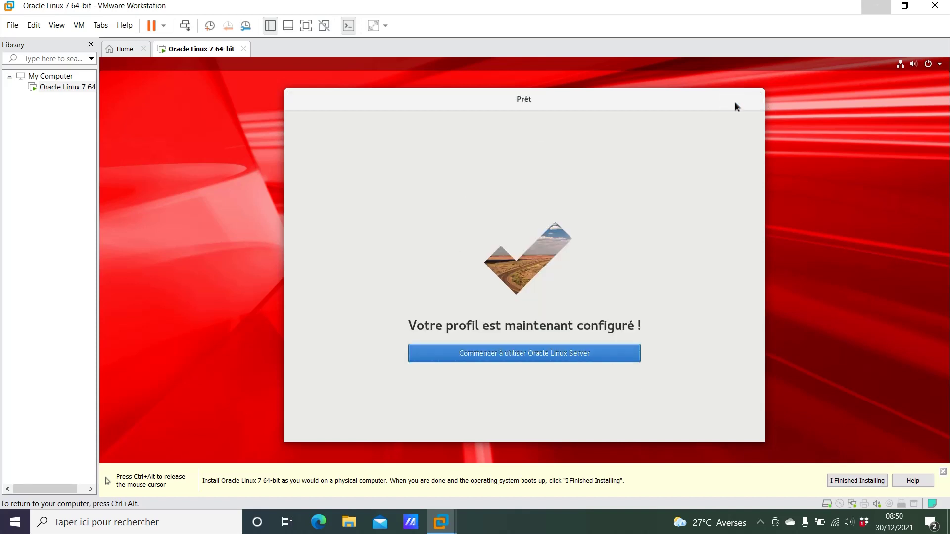
- Start using Oracle Linux Server and close the Premiers pas help window
{"action": "left_click", "coordinate": [530, 352]}
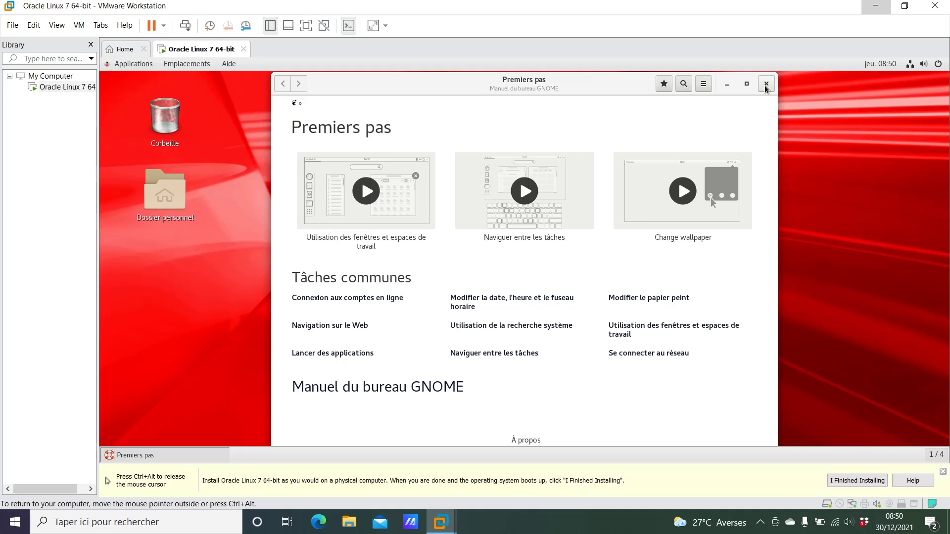
{"action": "left_click", "coordinate": [765, 86]}
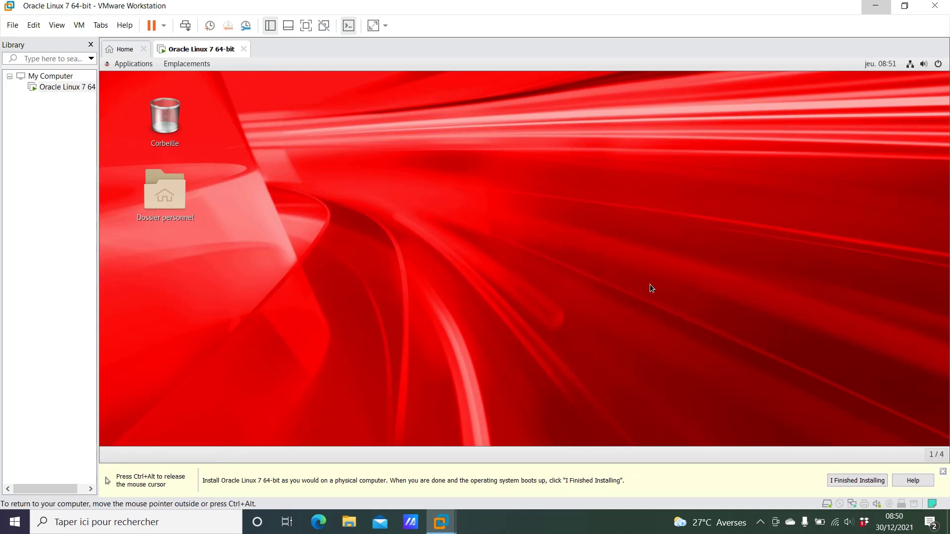
- Open a terminal from the desktop and run df -h to list the LVM mounts
{"action": "right_click", "coordinate": [592, 231]}
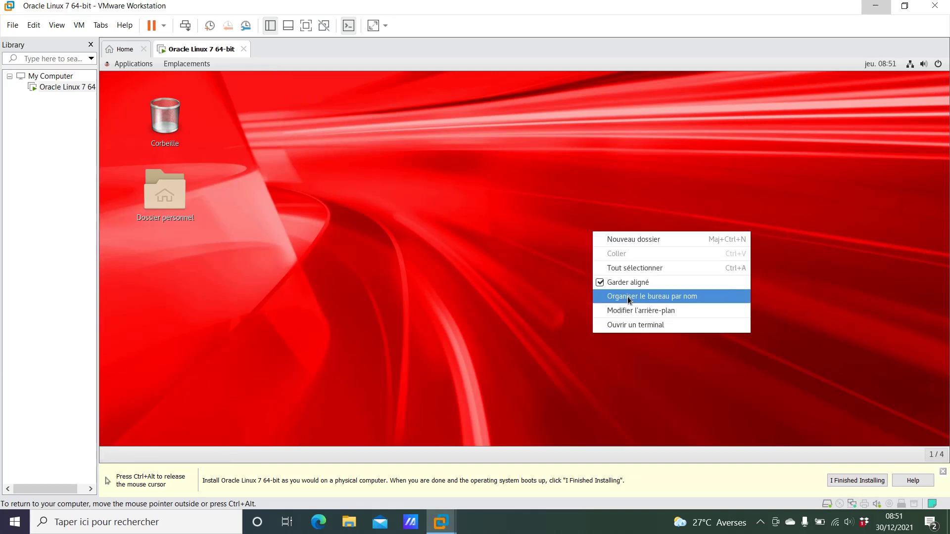
{"action": "left_click", "coordinate": [631, 323]}
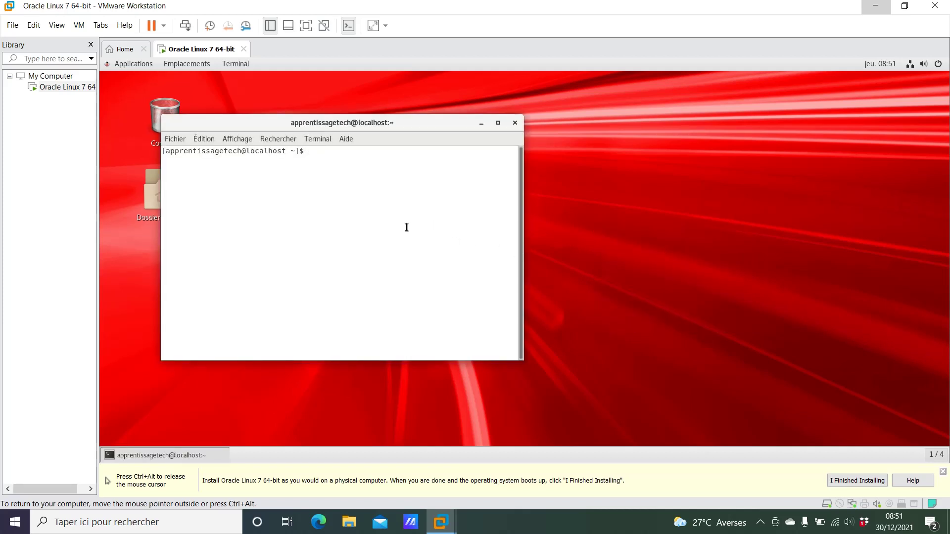
{"action": "type", "text": "df -h"}
{"action": "key", "text": "Return"}
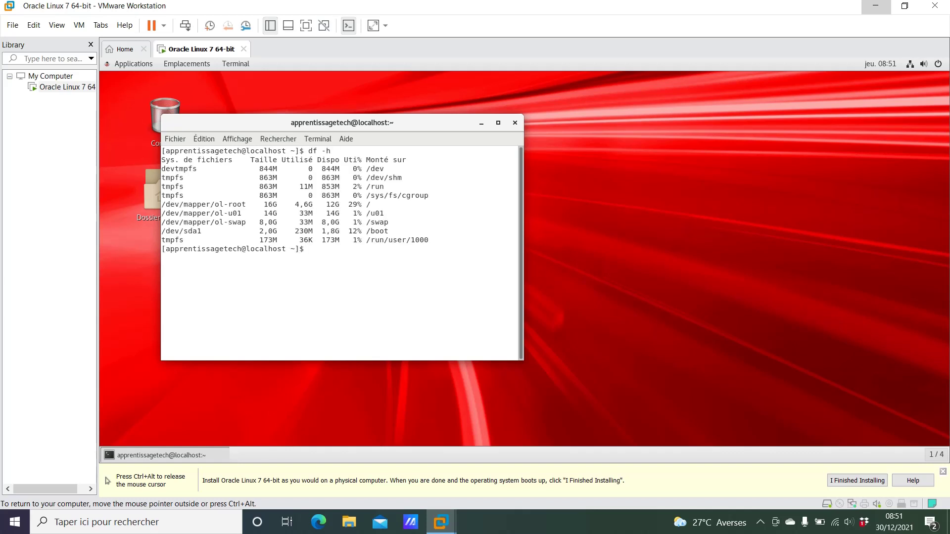